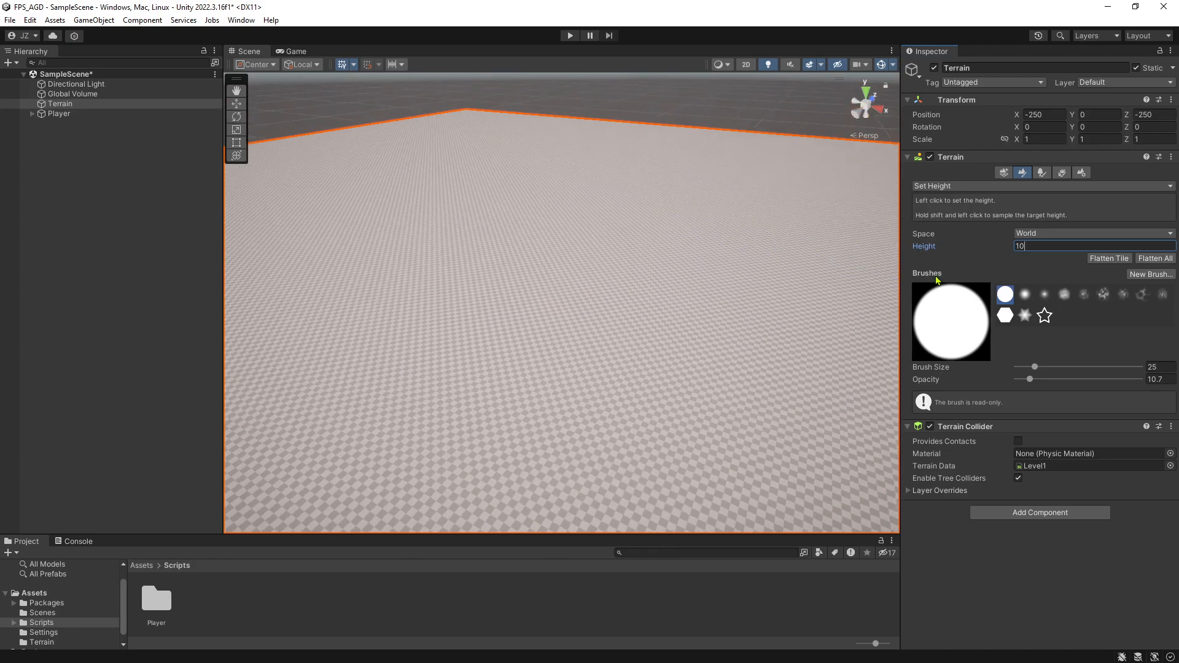
Step: Flatten the entire terrain at a world-space height of 100
click(1155, 258)
scroll(660, 224, down, 10)
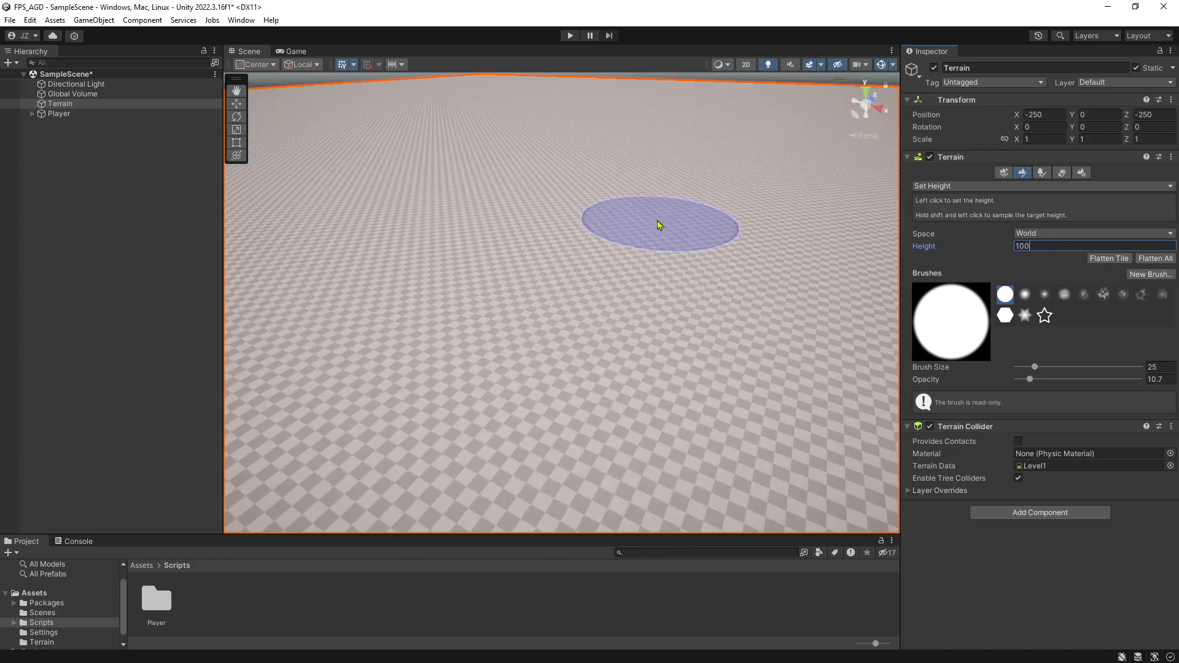
scroll(725, 227, up, 3)
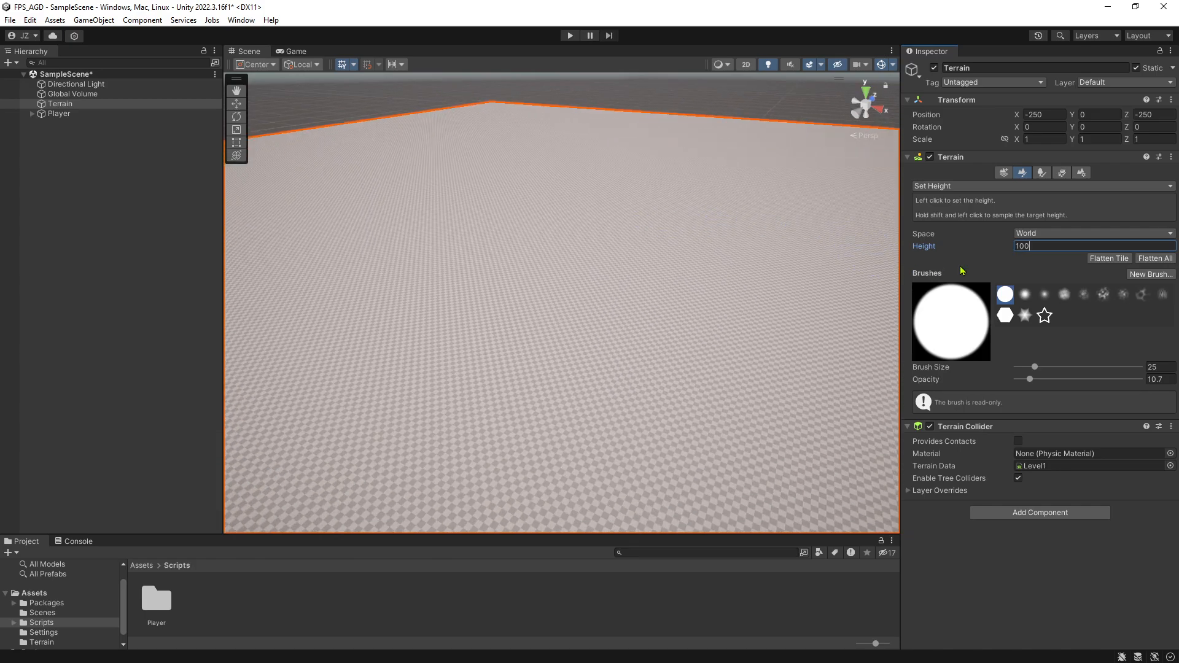
Step: Try the Raise or Lower Terrain brush on the flattened terrain
click(1033, 186)
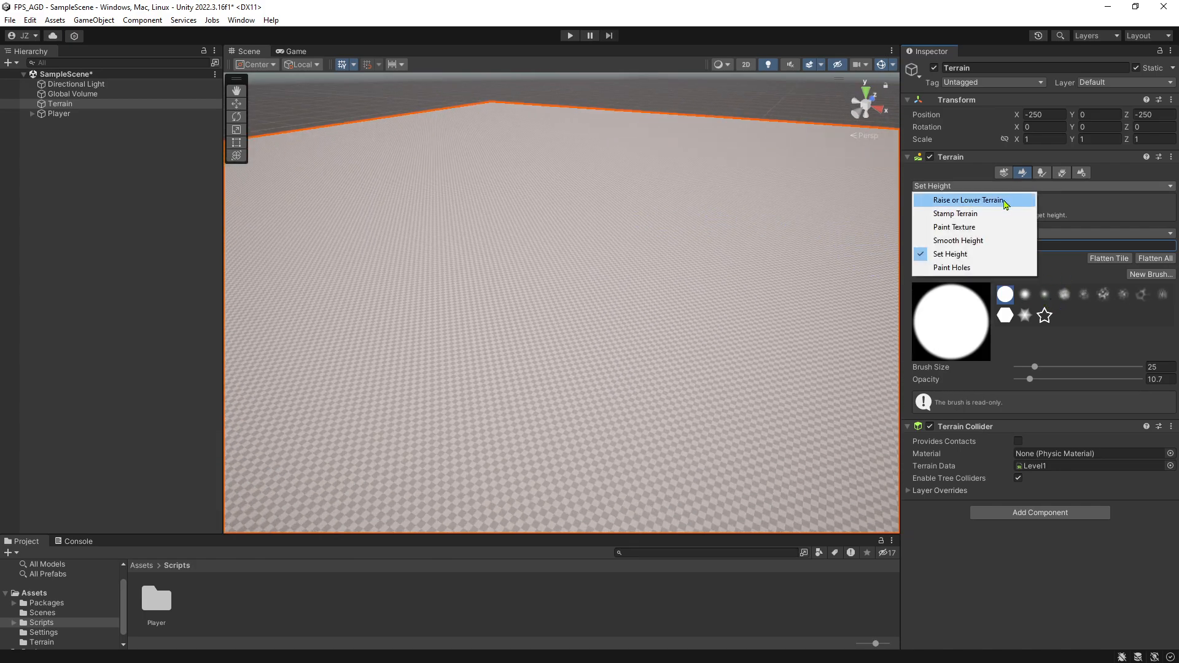
click(1013, 195)
mouse_move(627, 226)
mouse_down()
mouse_move(671, 261)
mouse_move(624, 254)
mouse_move(687, 194)
mouse_up()
scroll(688, 194, down, 10)
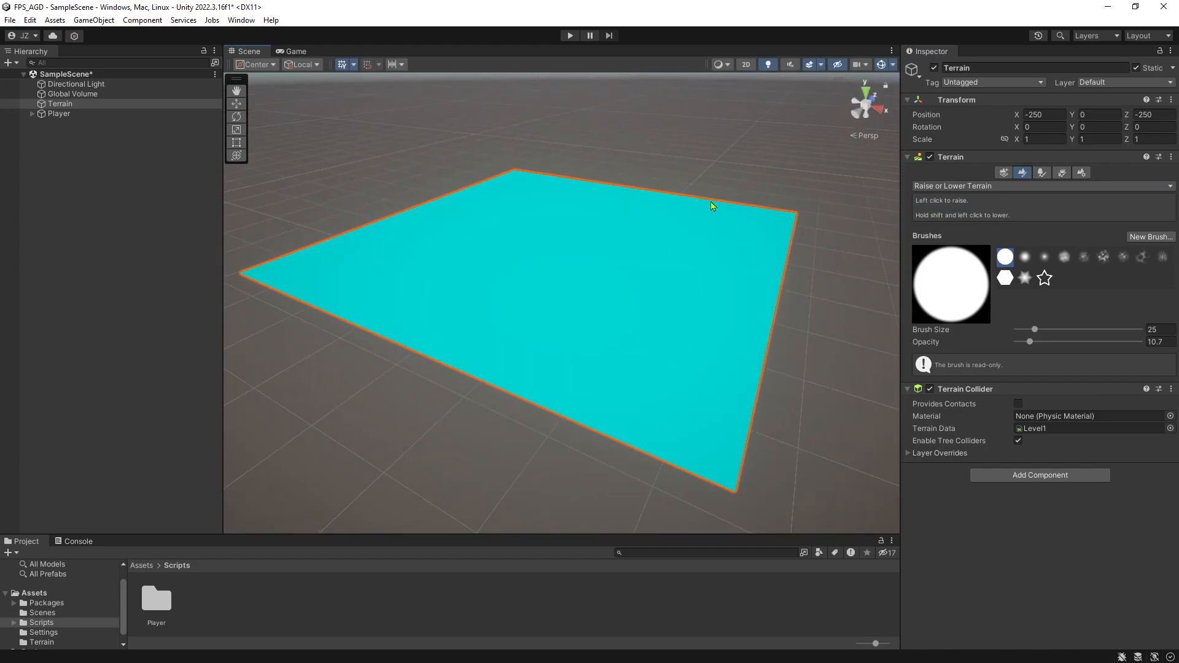
scroll(703, 208, up, 2)
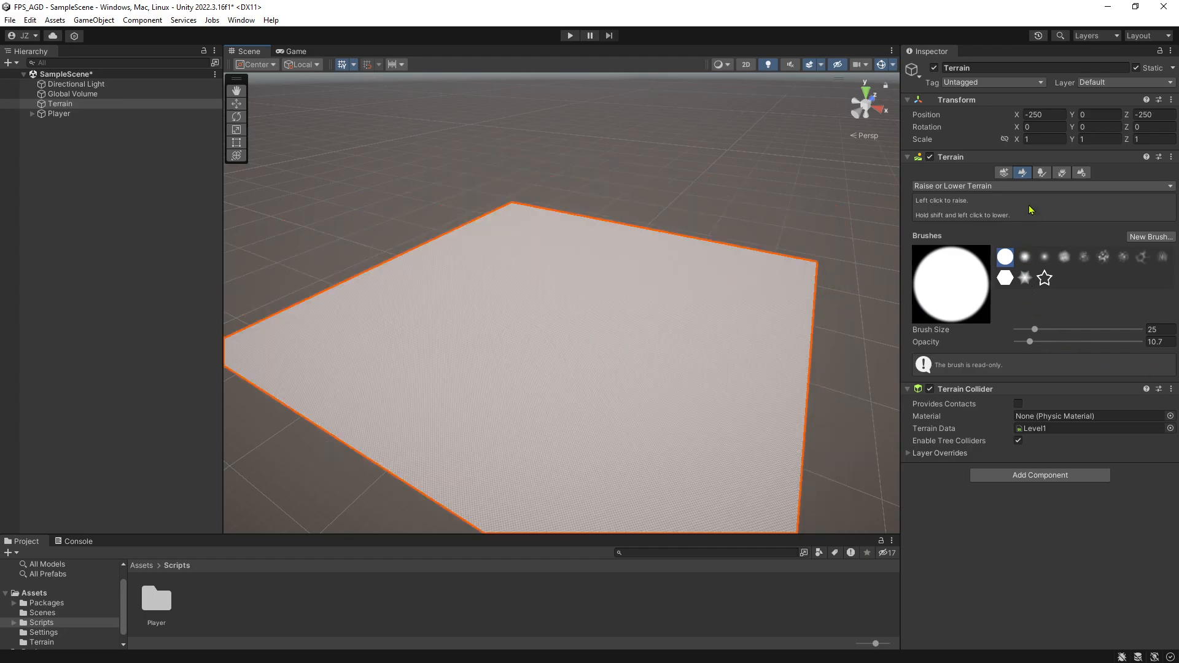
Step: Use Set Height to flatten the whole terrain at a world-space height of 10
click(1025, 186)
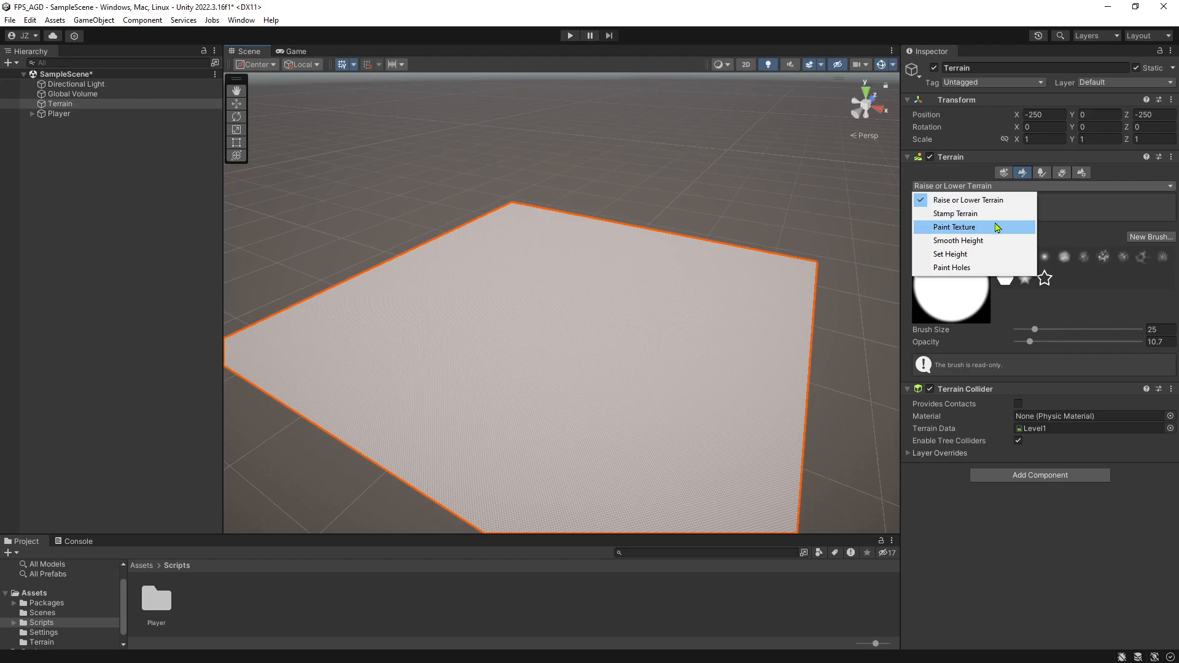
click(1001, 254)
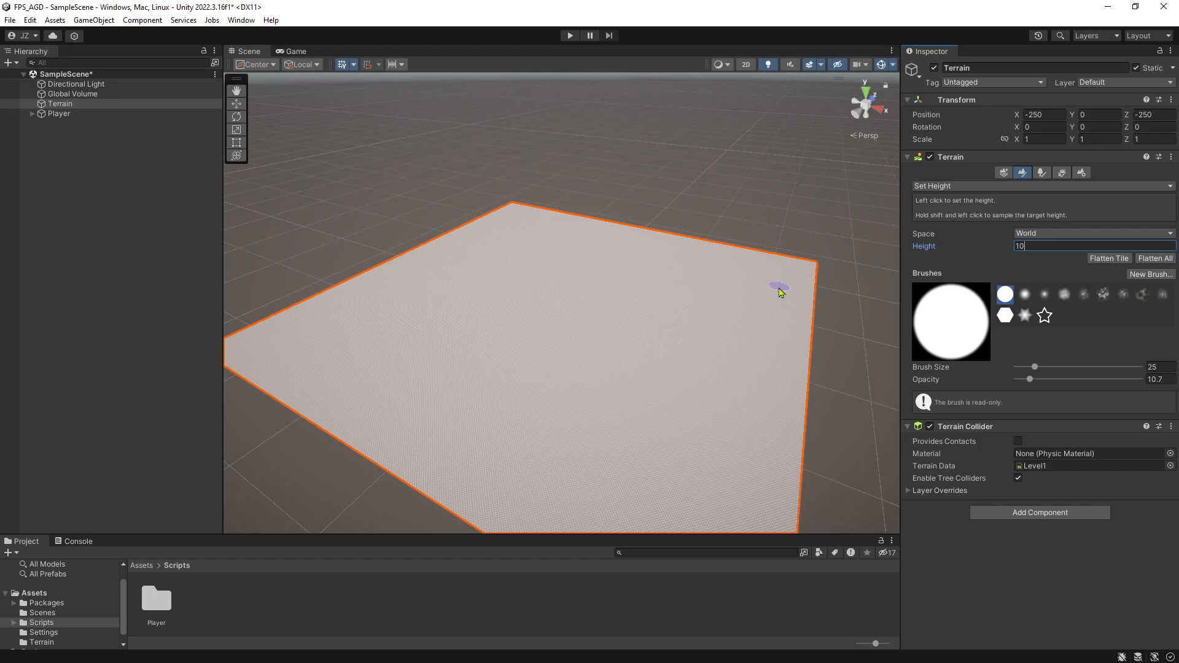
scroll(762, 321, up, 3)
middle_drag(773, 263, 685, 248)
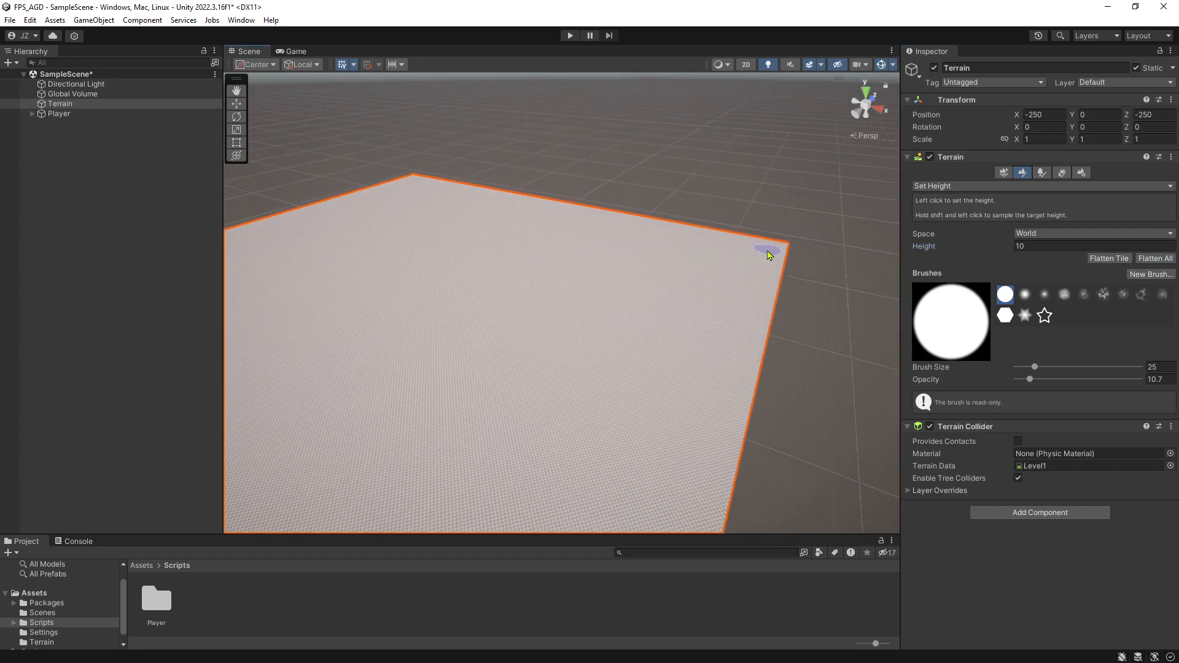
middle_drag(784, 260, 639, 203)
middle_drag(735, 209, 698, 281)
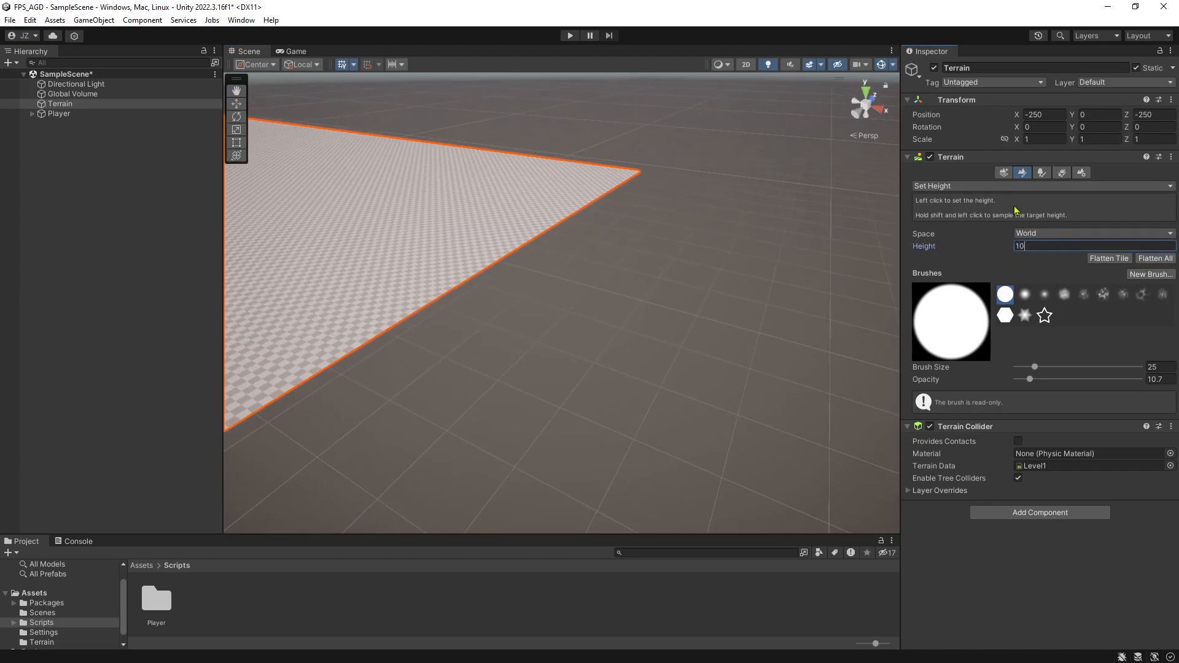
Step: Carve down one terrain corner and the start of its adjoining edge using Raise or Lower Terrain with the solid round brush at size 25
click(979, 186)
click(959, 201)
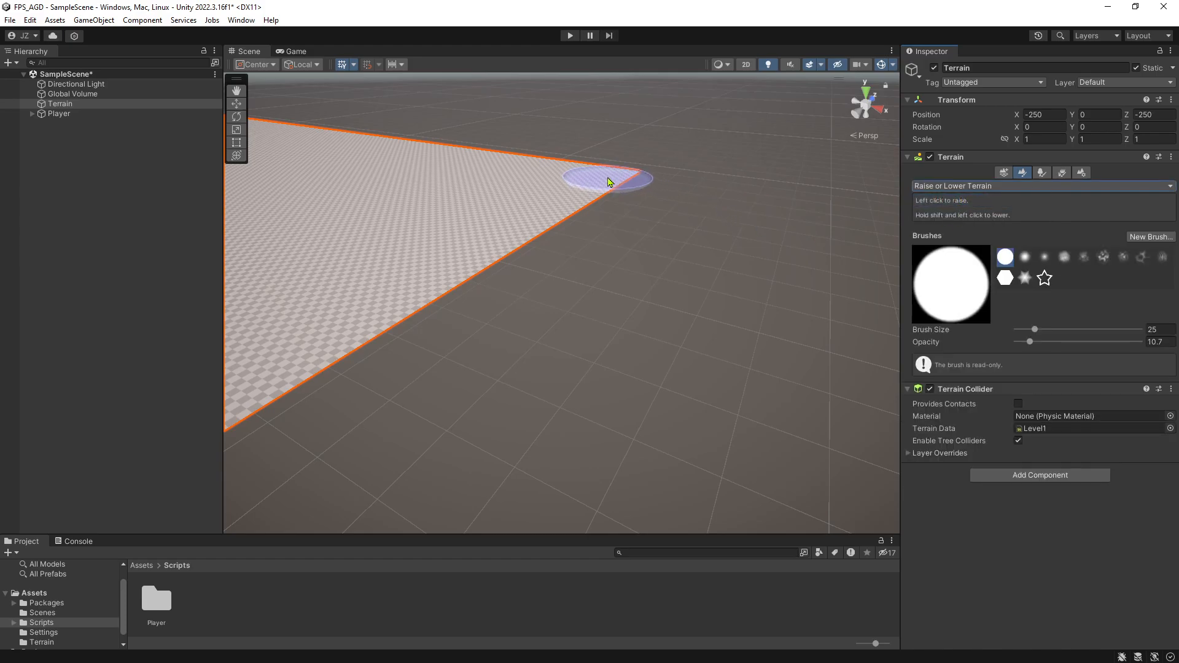
mouse_move(609, 182)
mouse_down()
mouse_move(487, 271)
mouse_move(610, 210)
mouse_move(479, 318)
mouse_move(463, 366)
mouse_move(565, 210)
mouse_move(552, 213)
mouse_up()
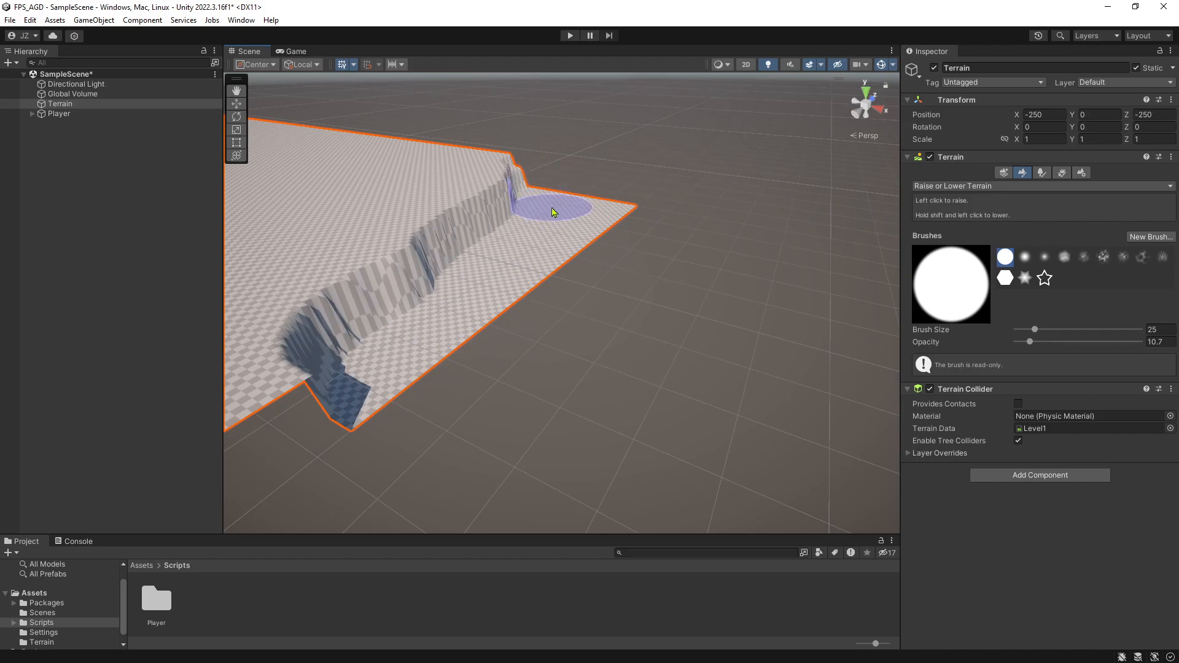
scroll(579, 288, down, 10)
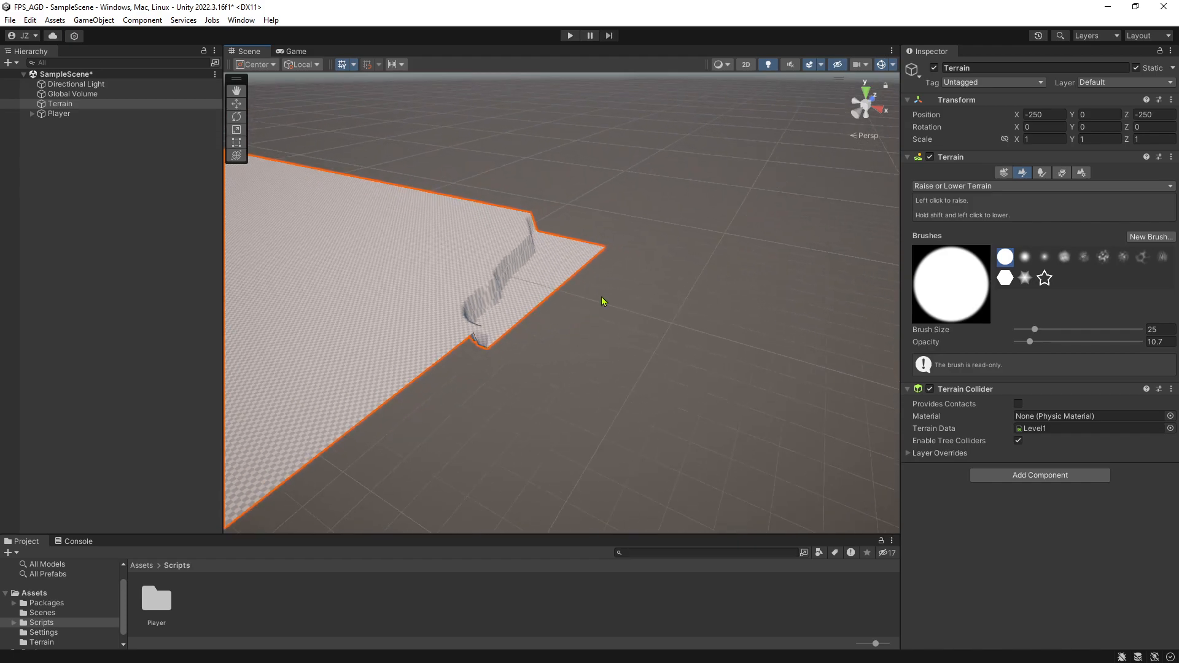
middle_drag(677, 264, 540, 288)
right_drag(540, 289, 373, 273)
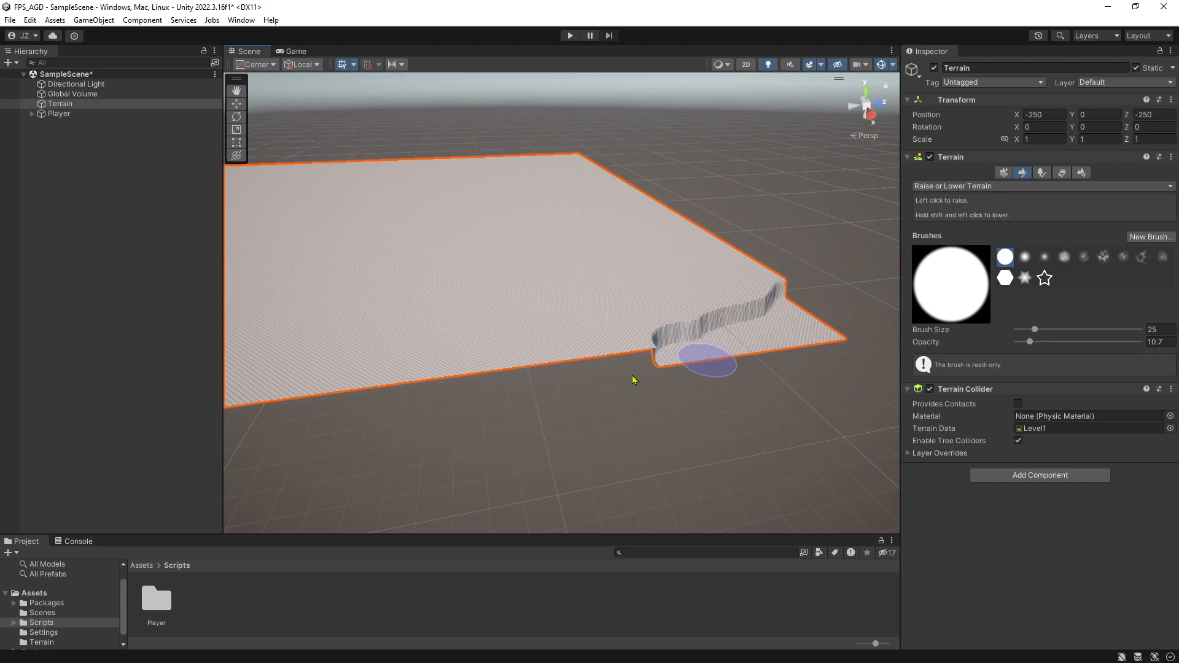
mouse_move(634, 379)
mouse_down()
mouse_move(660, 356)
mouse_move(477, 393)
mouse_up()
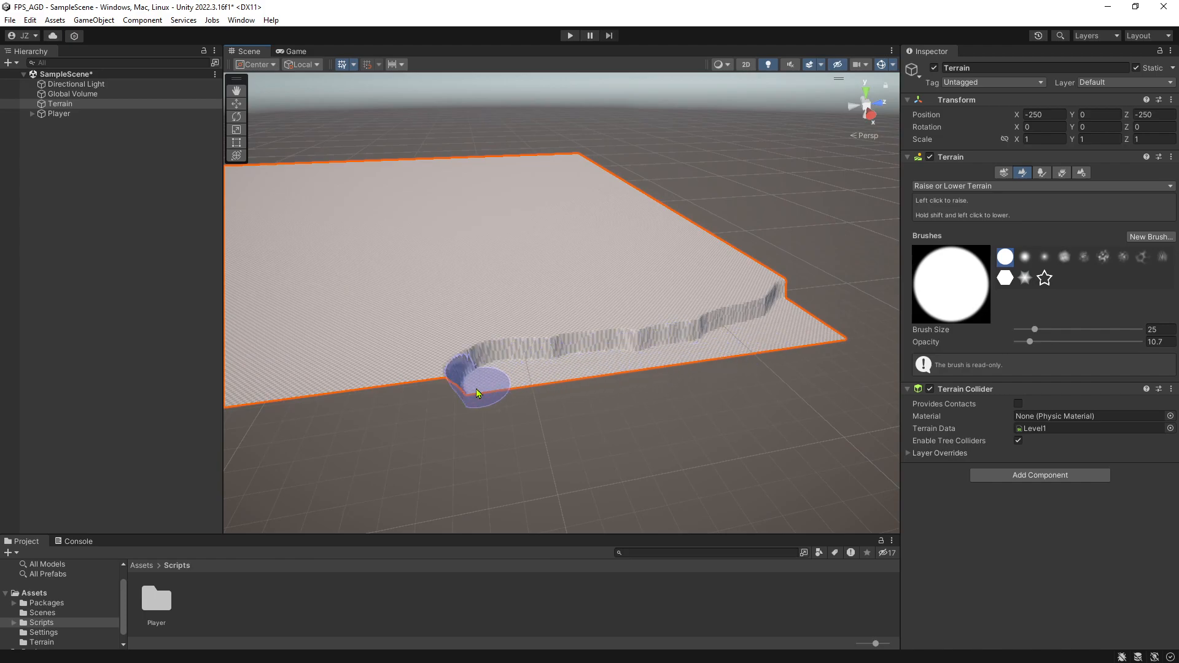
Step: Continue lowering an irregular strip along the same terrain edge until it reaches the opposite corner
middle_drag(563, 387, 722, 404)
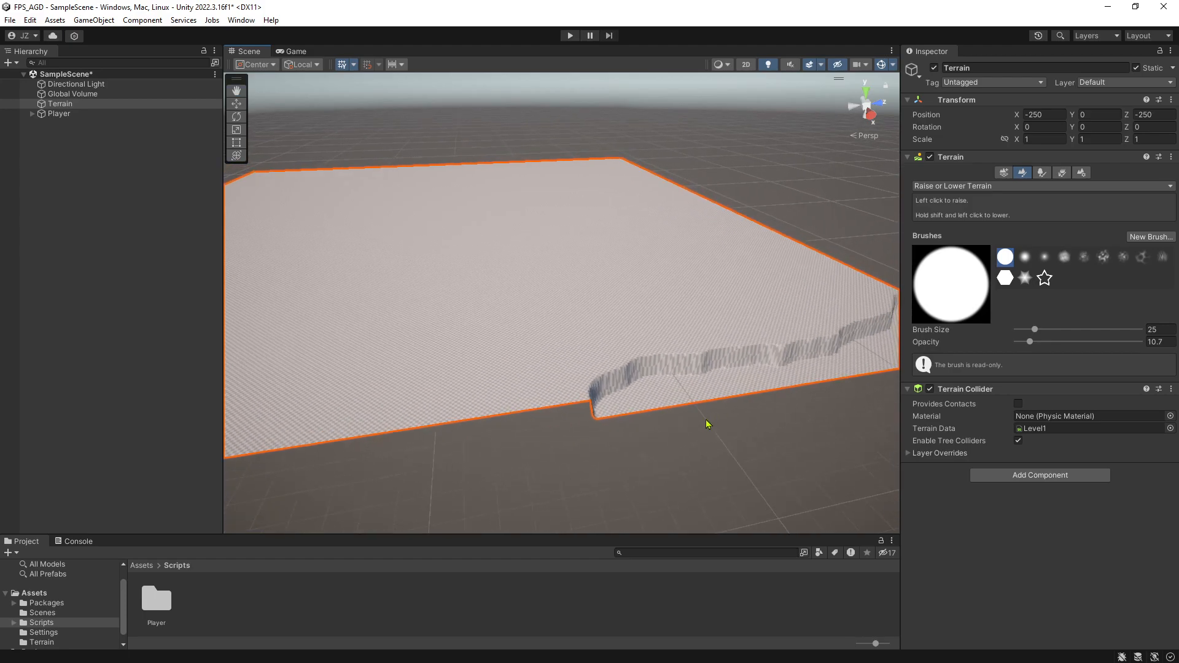
right_drag(706, 421, 648, 445)
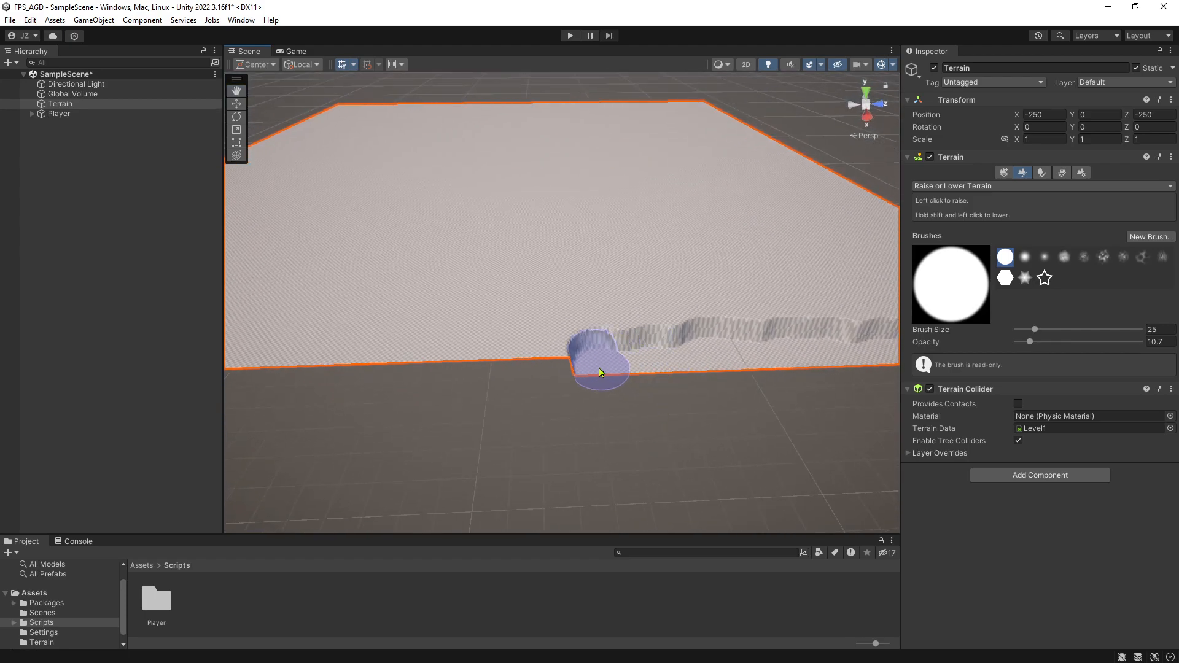
shift+drag(602, 373, 439, 368)
middle_drag(451, 373, 649, 421)
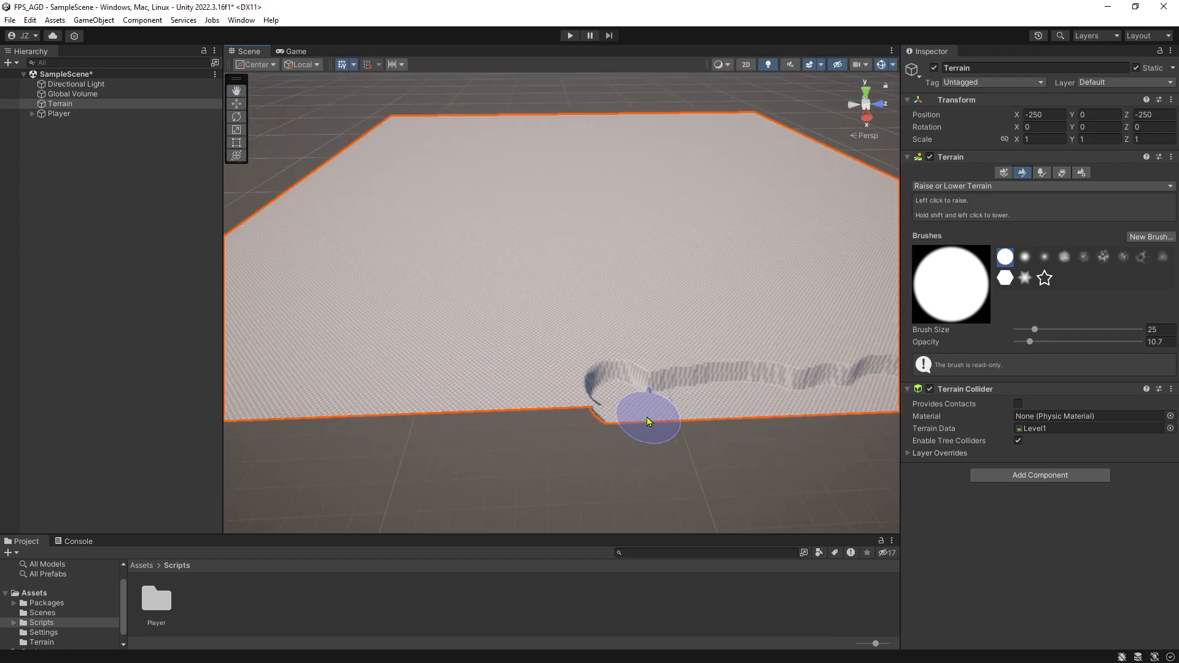
mouse_move(614, 410)
shift+mouse_down()
mouse_move(535, 403)
mouse_move(398, 419)
shift+mouse_up()
shift+drag(539, 422, 412, 432)
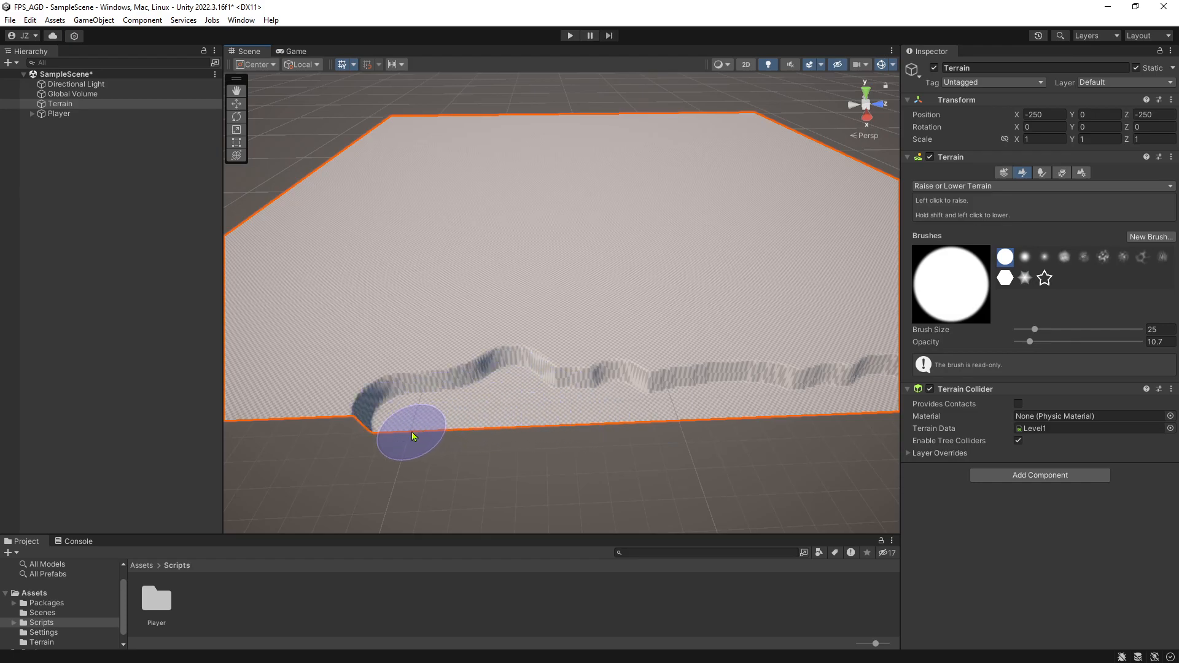
middle_drag(412, 436, 679, 439)
mouse_move(626, 430)
shift+mouse_down()
mouse_move(482, 417)
mouse_move(257, 424)
shift+mouse_up()
middle_drag(417, 423, 526, 440)
mouse_move(526, 439)
shift+mouse_down()
mouse_move(414, 381)
mouse_move(408, 350)
mouse_move(420, 455)
mouse_move(390, 461)
mouse_move(507, 476)
shift+mouse_up()
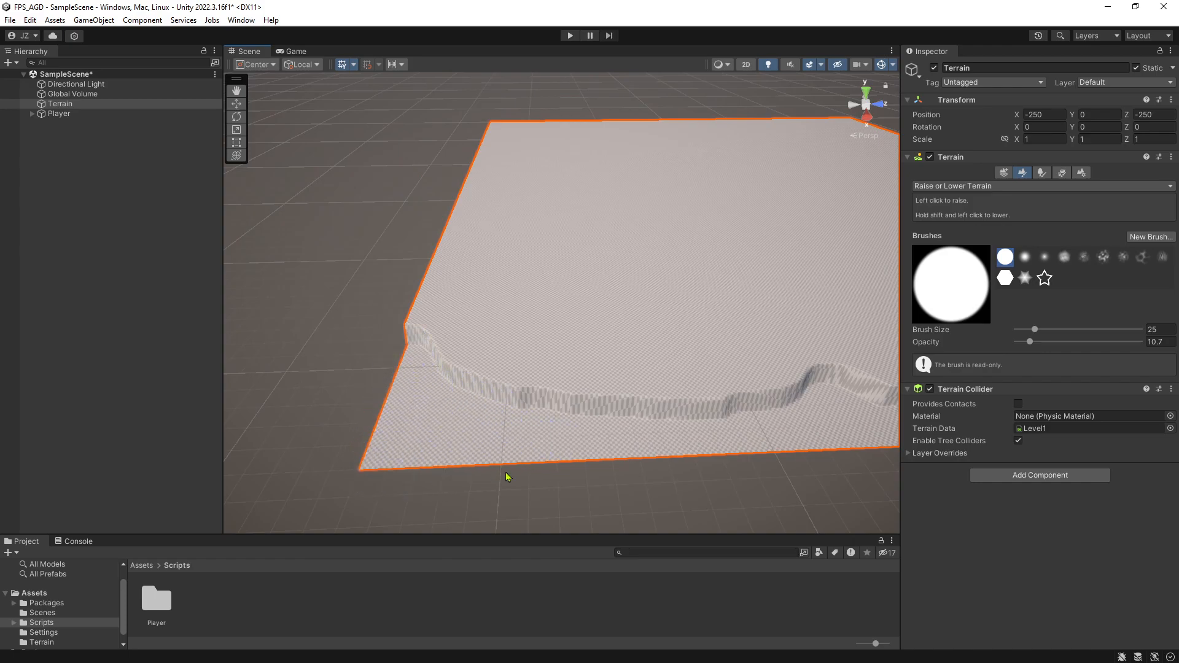
Step: Lower an uneven strip along the adjacent terrain edge, from the first carved corner to the far corner
middle_drag(617, 491, 324, 452)
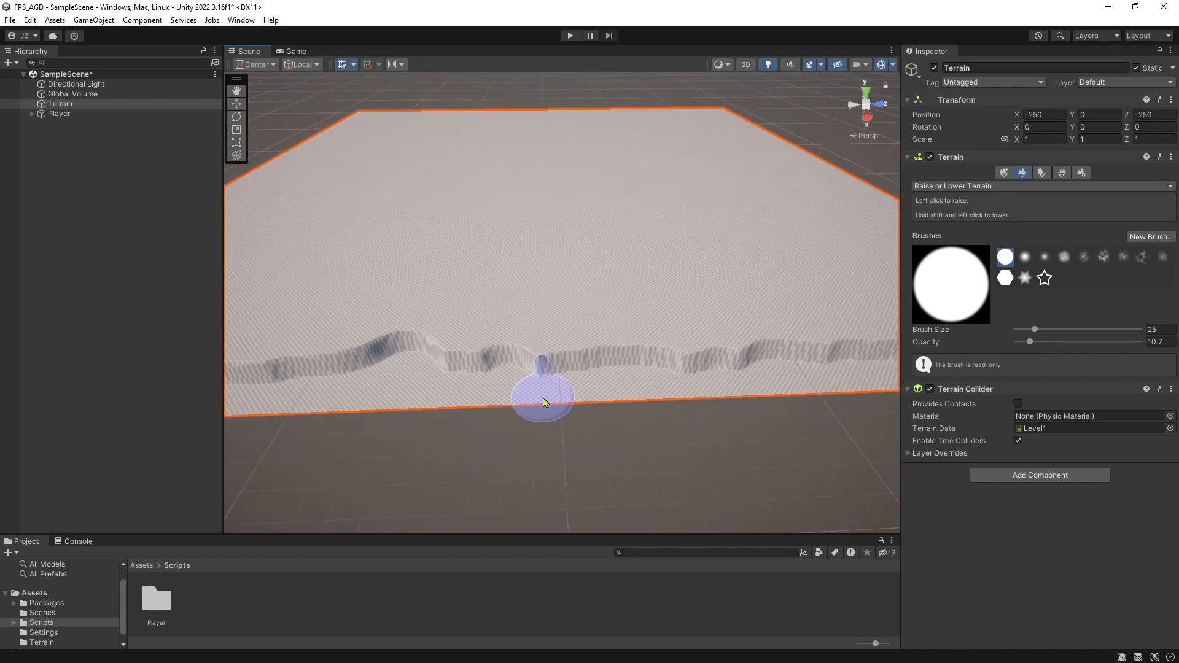
middle_drag(544, 402, 415, 421)
middle_drag(789, 282, 508, 356)
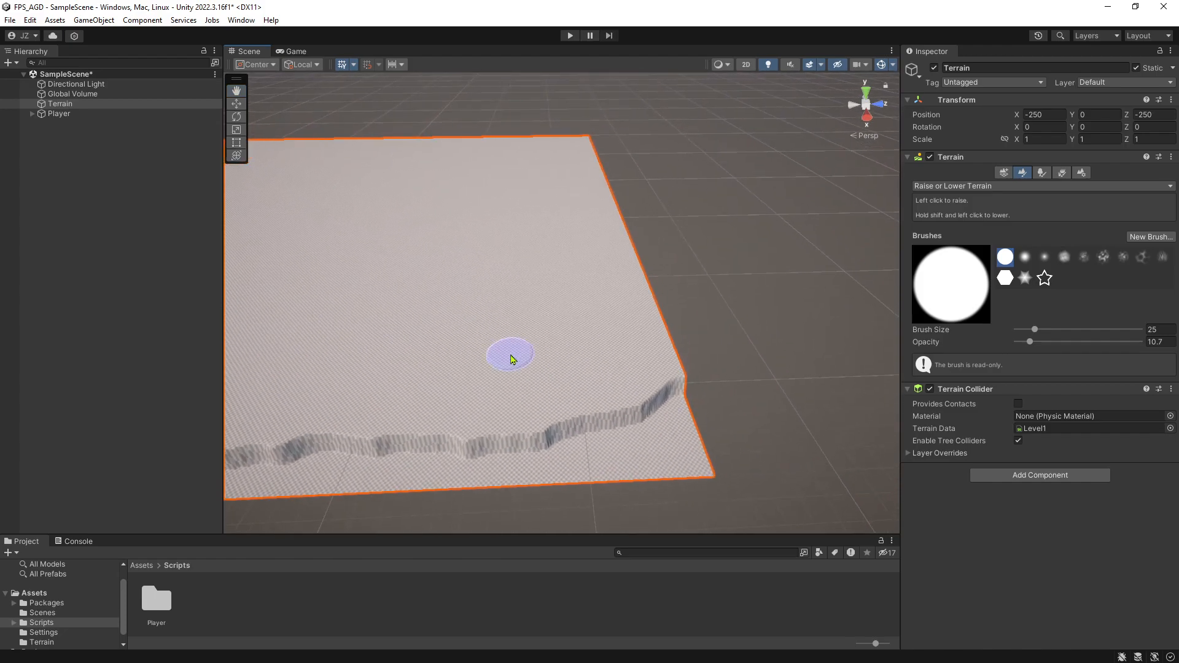
mouse_move(680, 423)
mouse_down()
mouse_move(675, 356)
mouse_move(648, 318)
mouse_up()
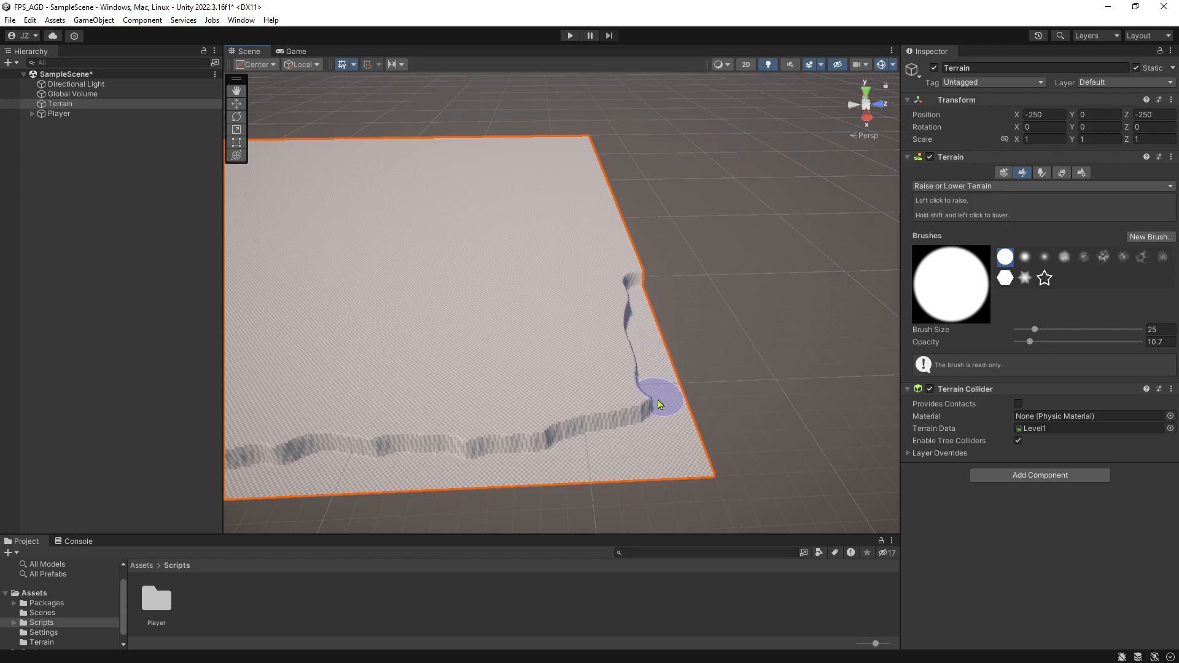
scroll(661, 395, up, 3)
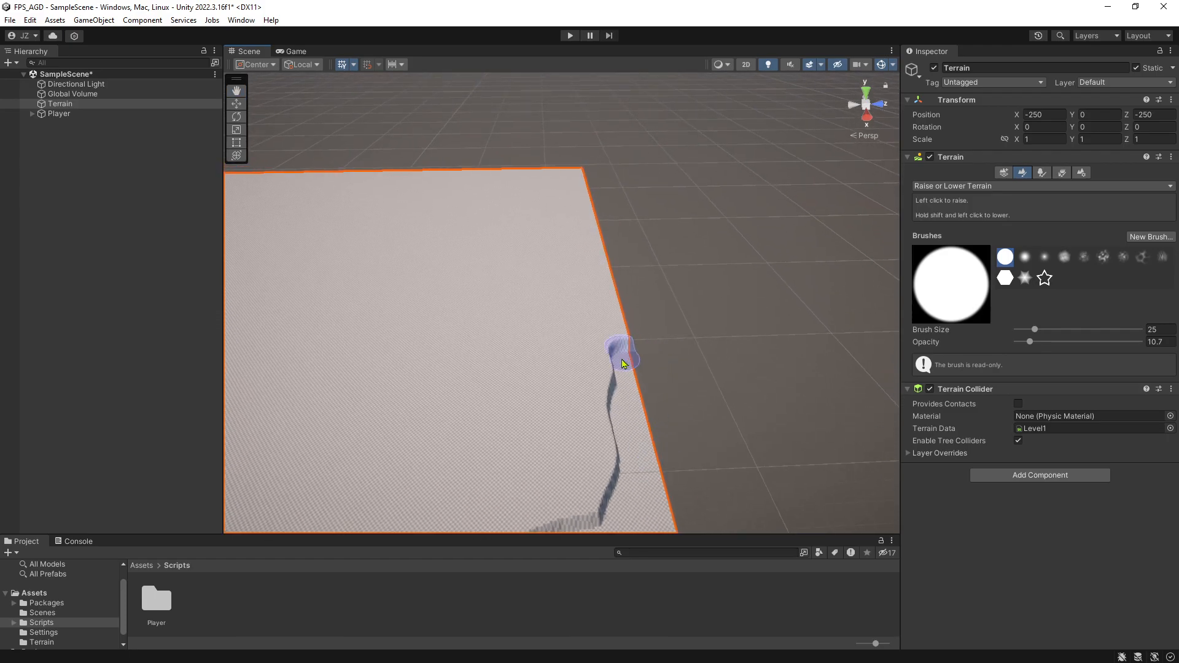
drag(622, 363, 614, 307)
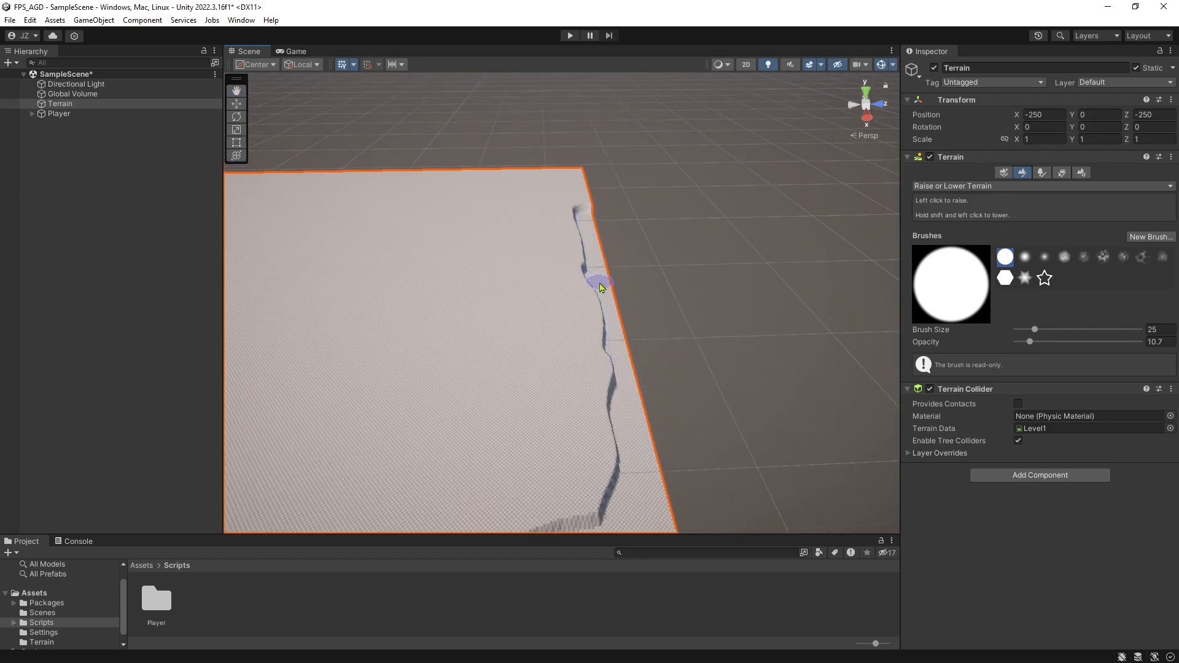
scroll(661, 305, down, 2)
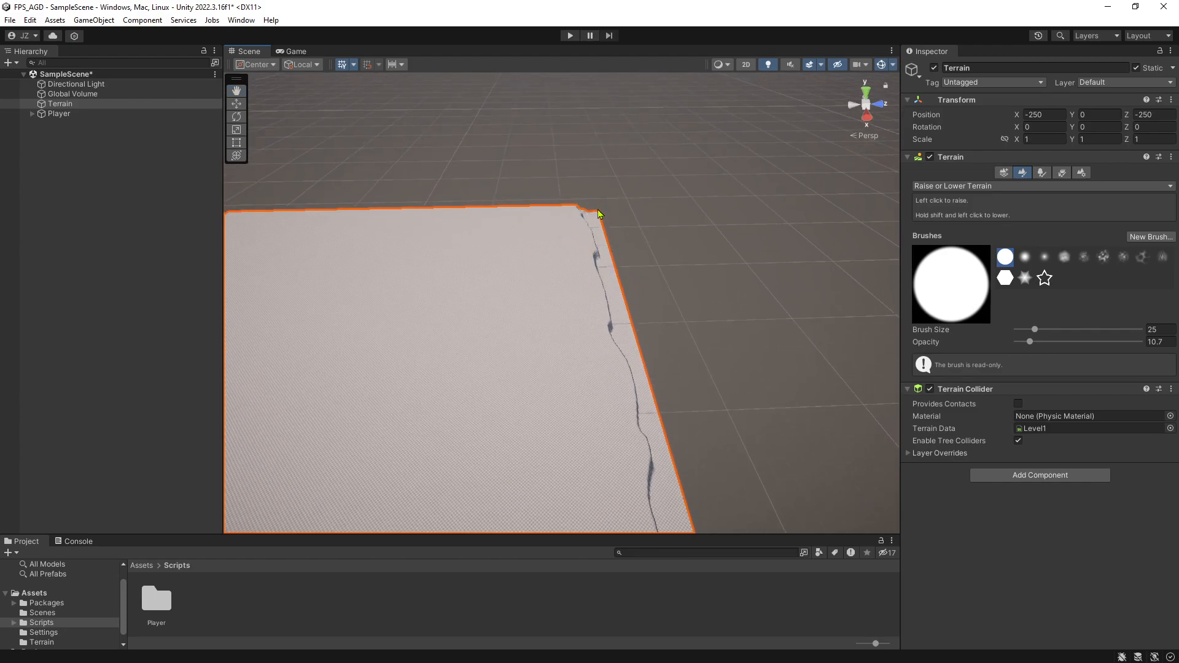
Step: Raise the Player object above the terrain by setting its Y position to 11
alt+drag(633, 287, 566, 301)
mouse_move(566, 301)
right_down()
mouse_move(529, 319)
mouse_move(658, 307)
mouse_move(573, 327)
right_up()
scroll(469, 289, up, 5)
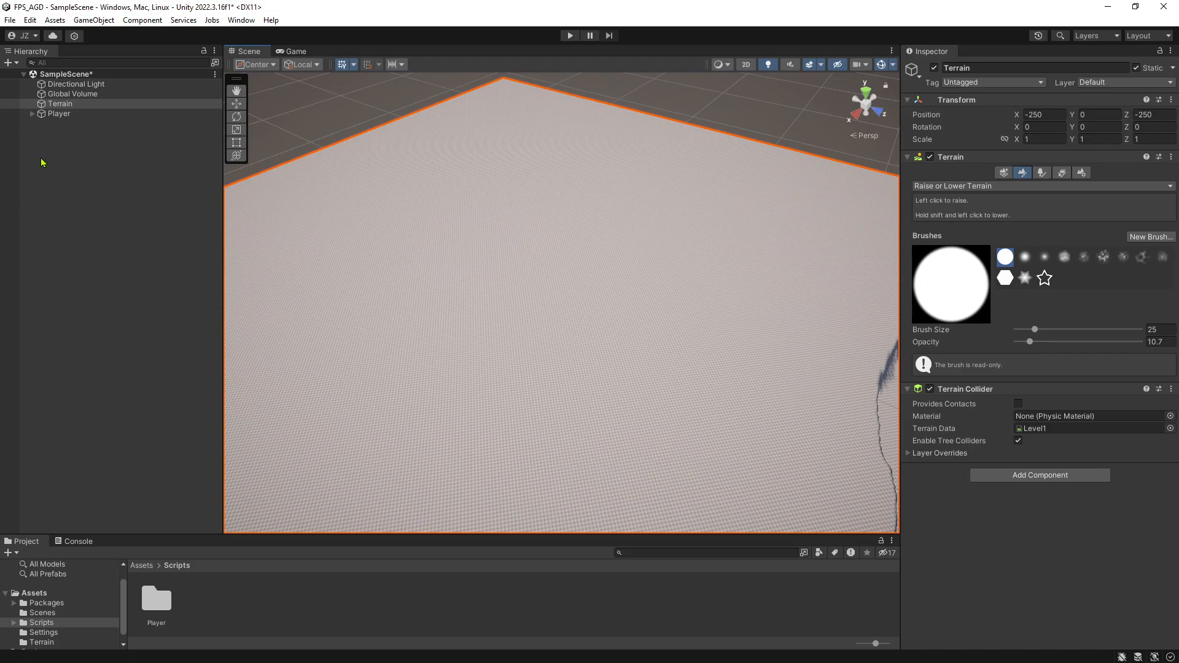
click(53, 126)
double_click(58, 113)
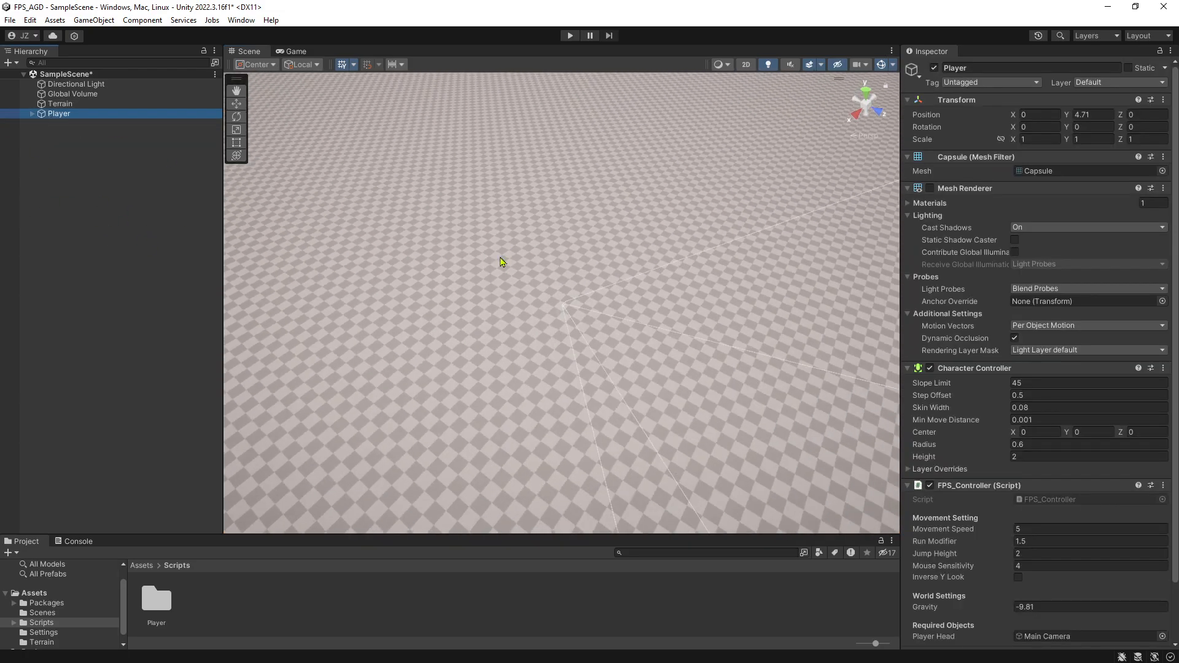
scroll(501, 294, down, 10)
right_drag(485, 295, 670, 243)
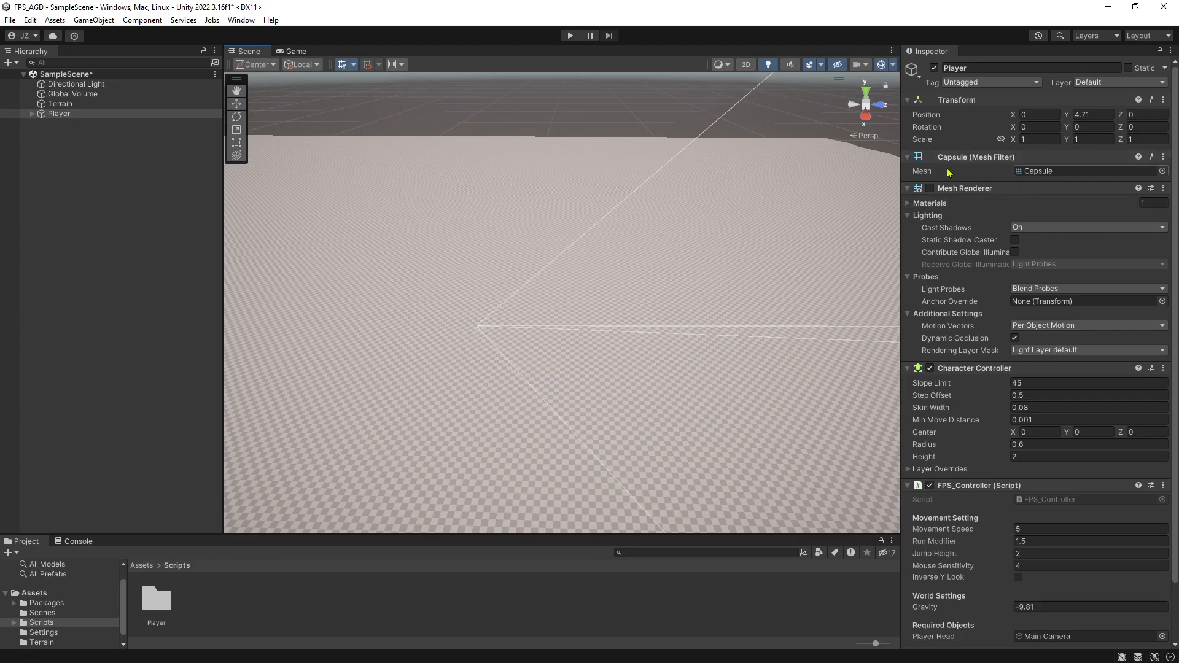
click(85, 116)
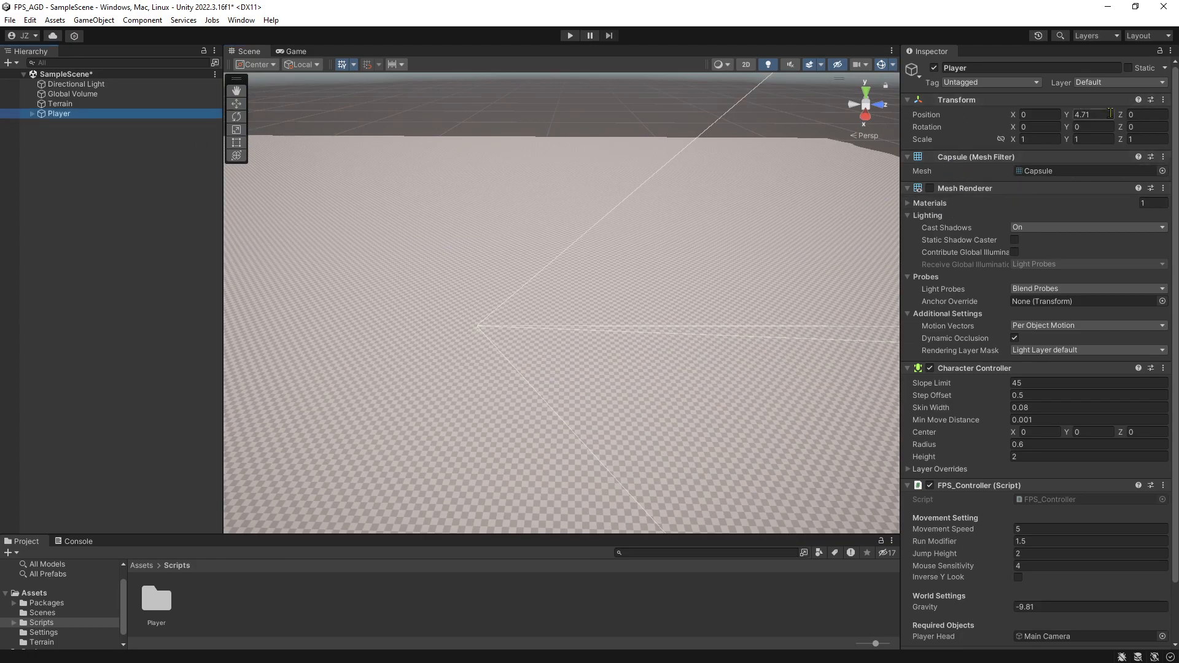
click(1090, 115)
text(11)
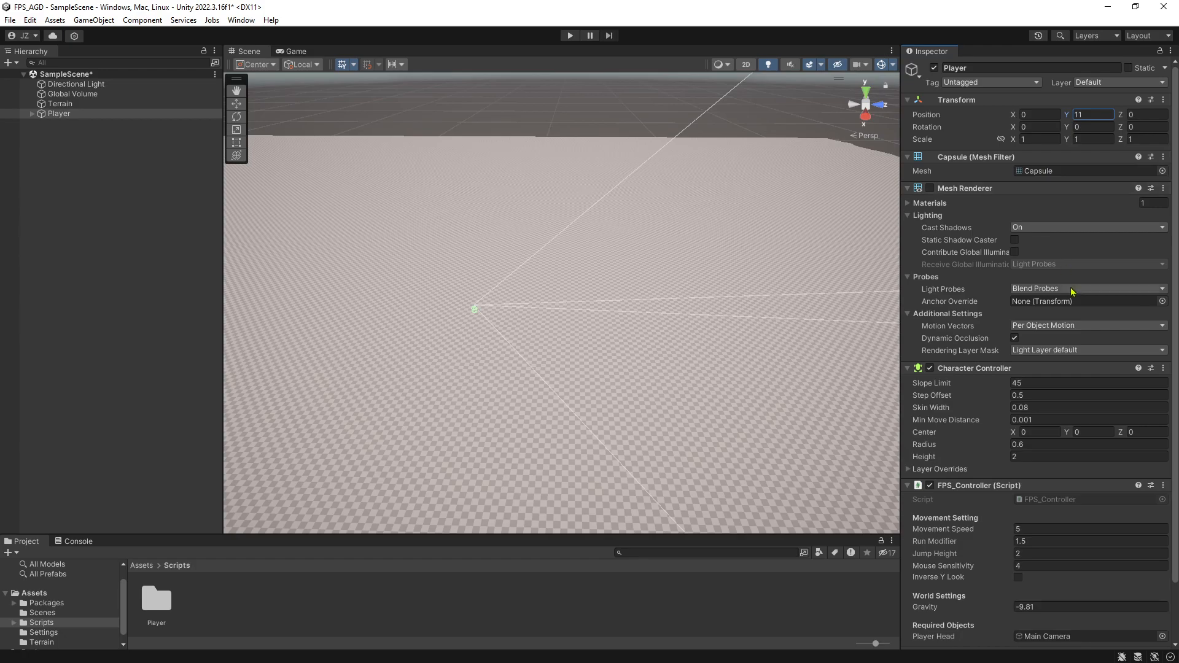
Step: Stamp five overlapping star outlines onto the middle of the terrain using Stamp Terrain with a stamp height of 16 and brush size 25
click(72, 103)
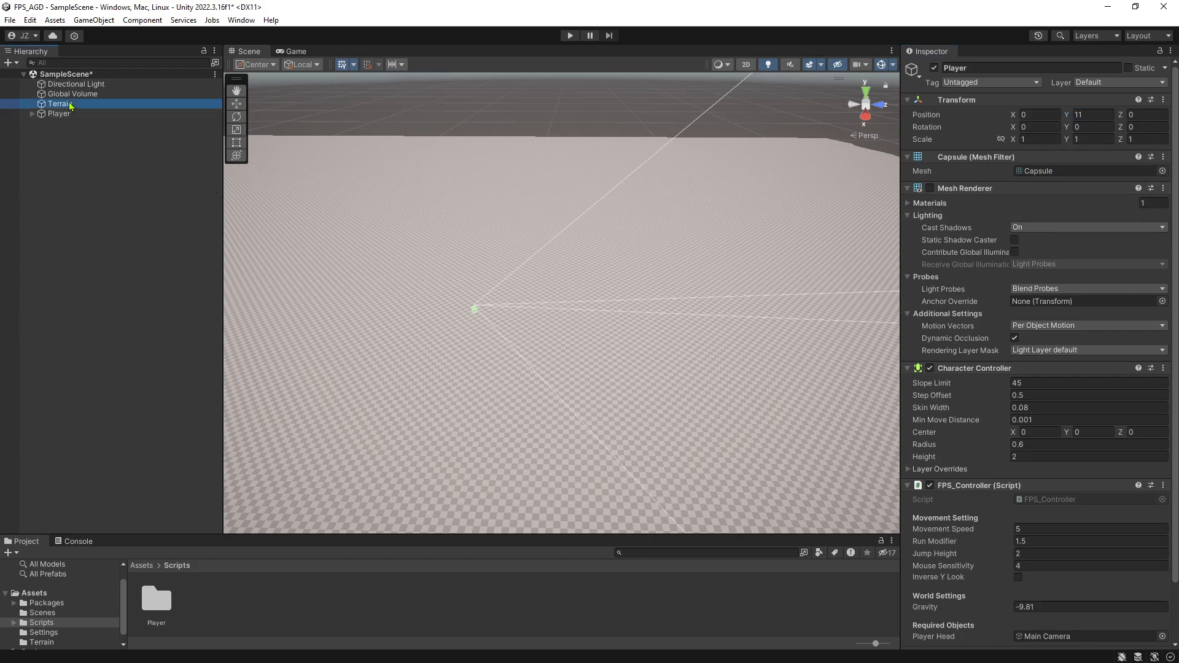
click(949, 186)
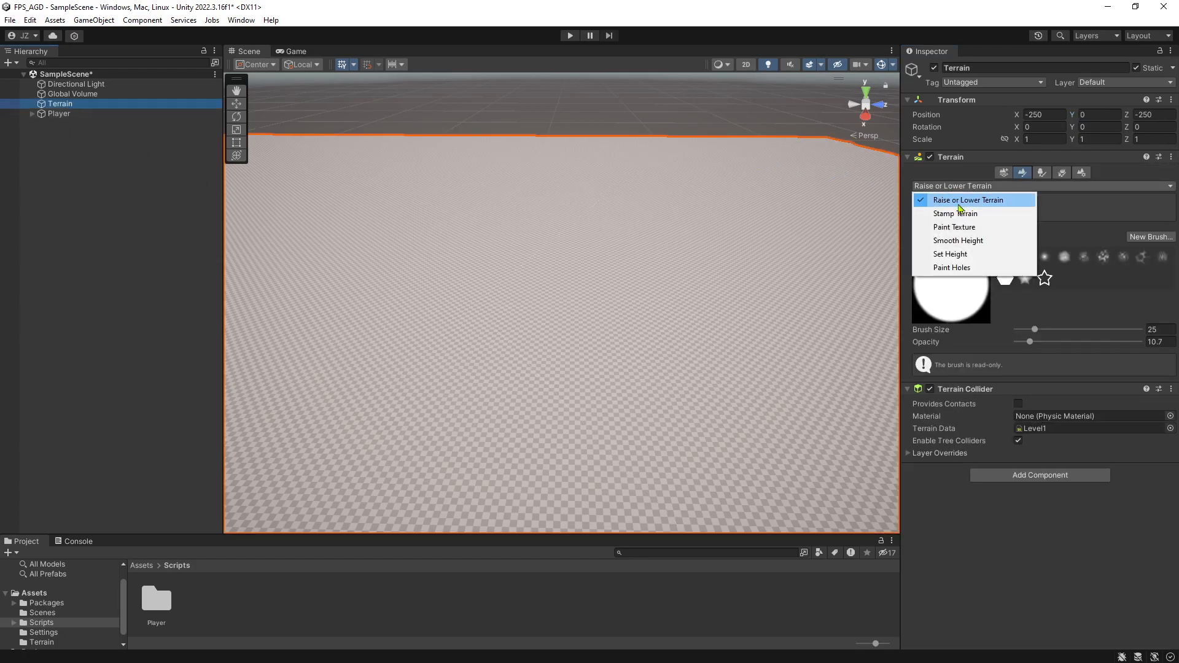
click(960, 214)
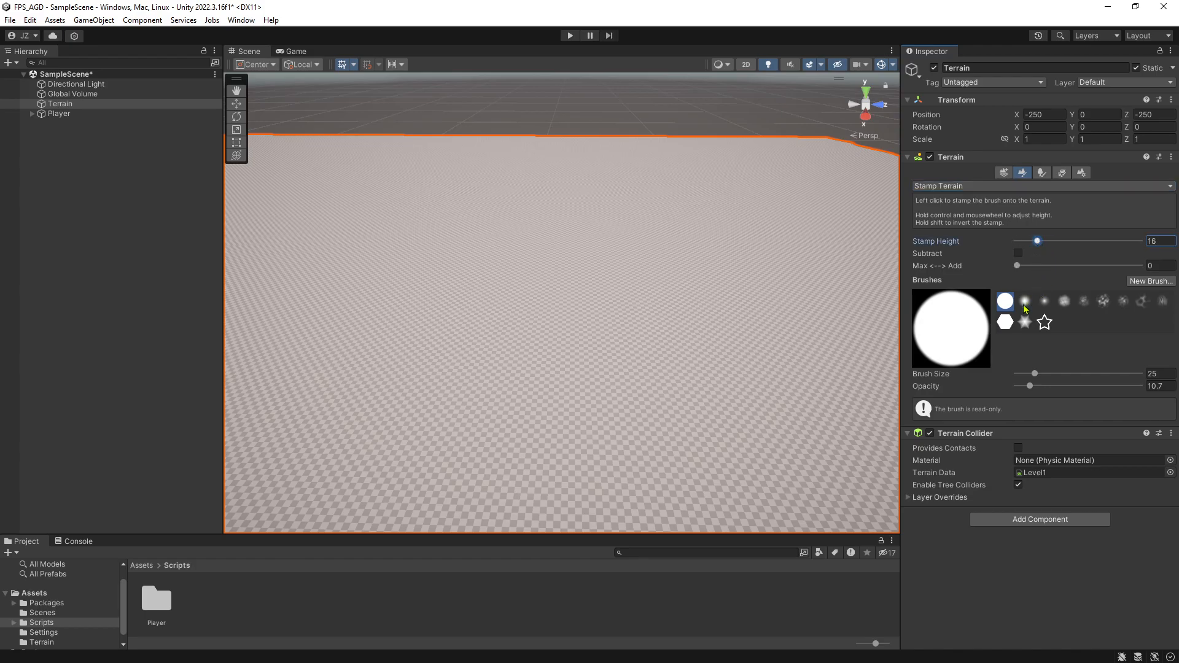
click(1045, 321)
click(668, 281)
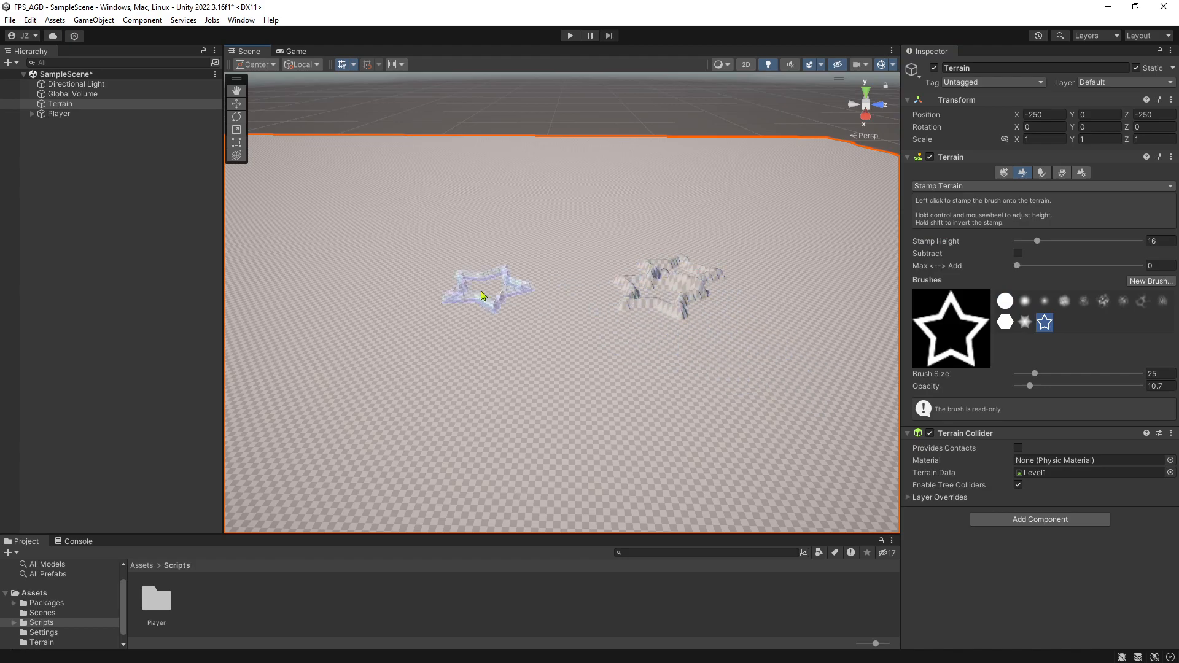
click(561, 313)
click(626, 299)
click(654, 311)
click(525, 300)
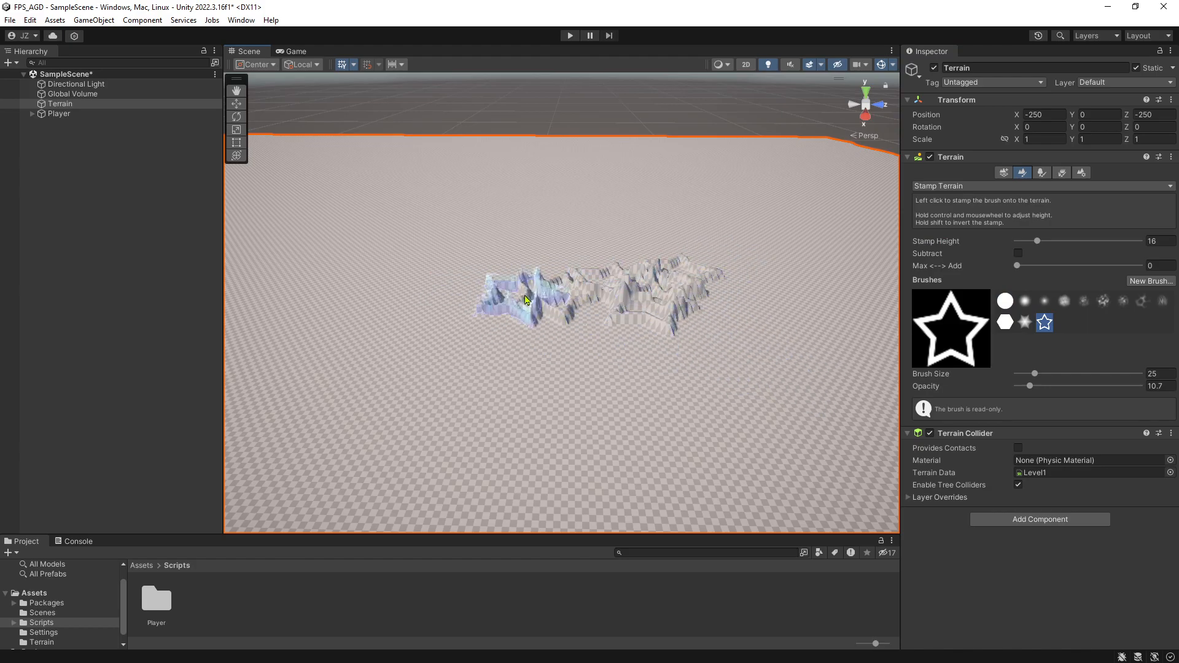
Step: Stamp more star outlines, some overlapping and some separate, around the existing star cluster on the terrain
click(583, 298)
click(666, 394)
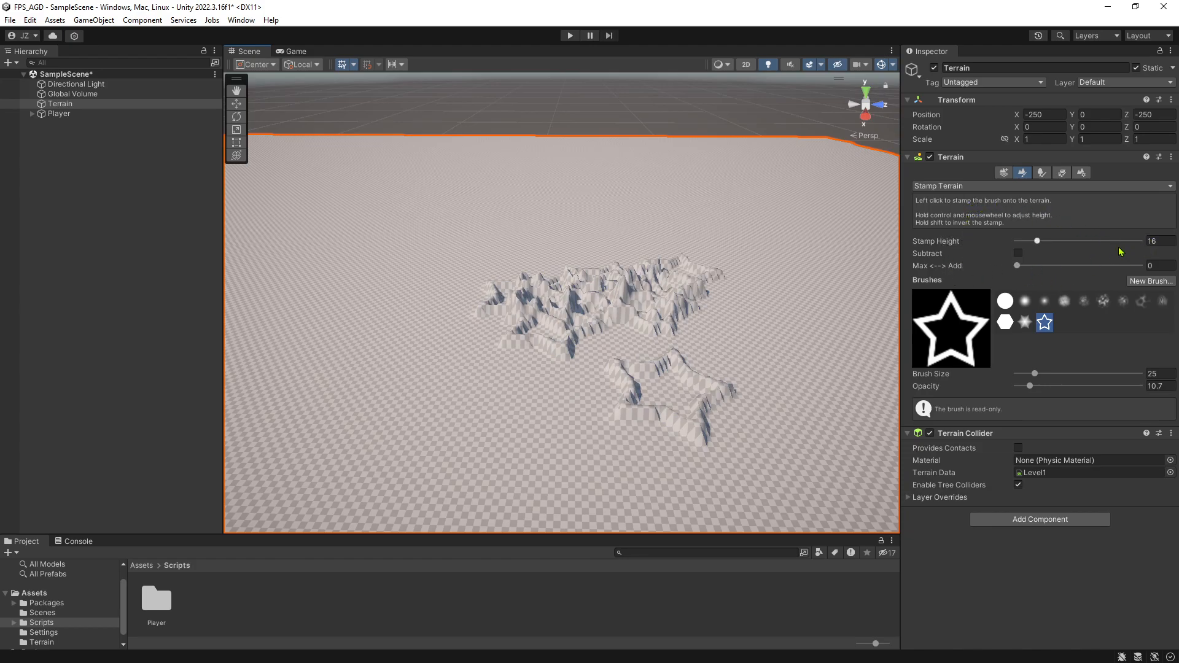
click(534, 384)
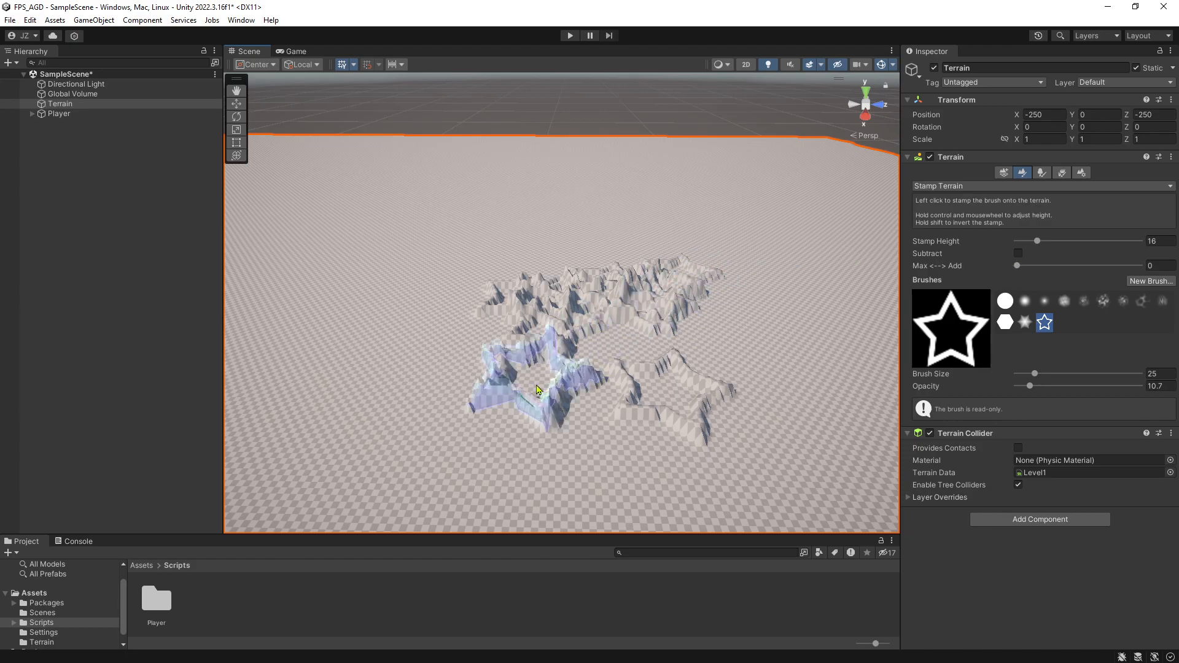
click(405, 381)
click(395, 291)
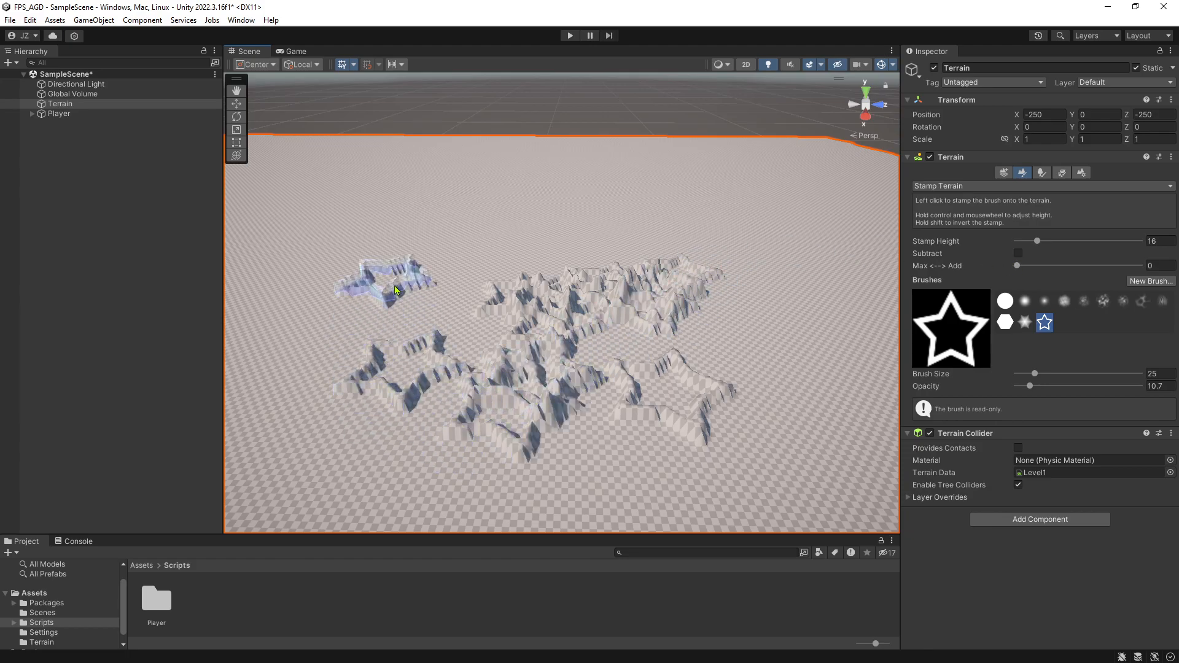
scroll(608, 347, up, 6)
scroll(603, 366, down, 4)
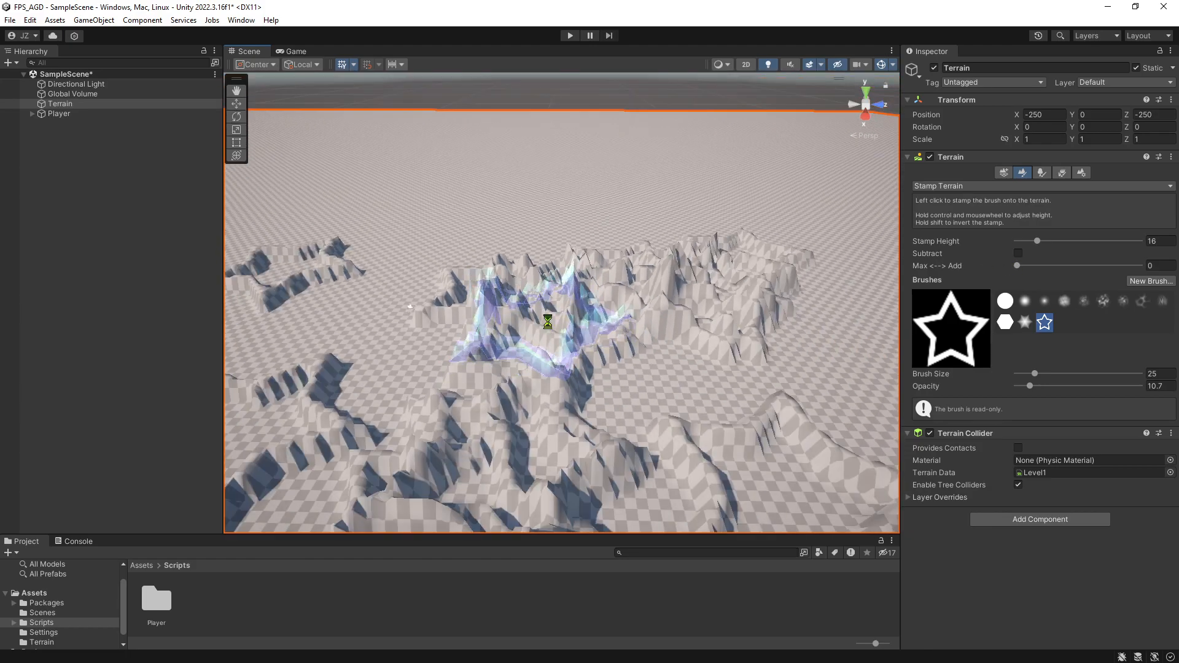
Step: Undo all the star stamps on the terrain
key(ctrl+z)
key(ctrl+z)
key(ctrl+z)
key(ctrl+z)
key(ctrl+z)
key(ctrl+z)
key(ctrl+z)
key(ctrl+z)
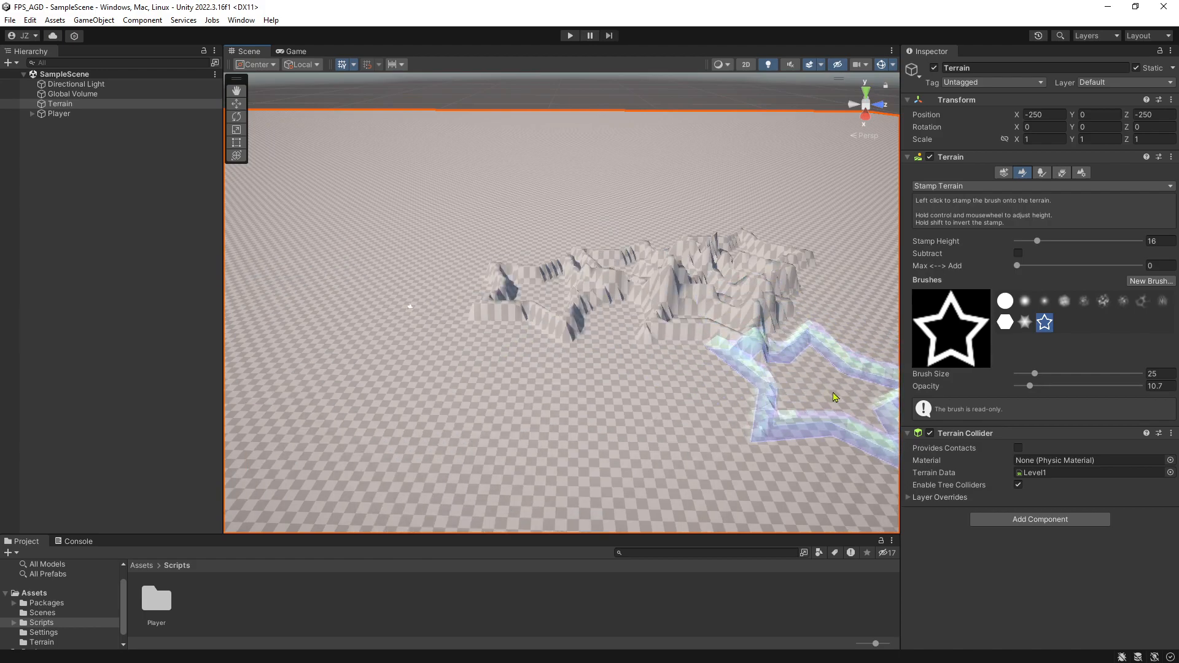
key(ctrl+z)
key(ctrl+z)
key(ctrl+z)
key(ctrl+z)
key(ctrl+z)
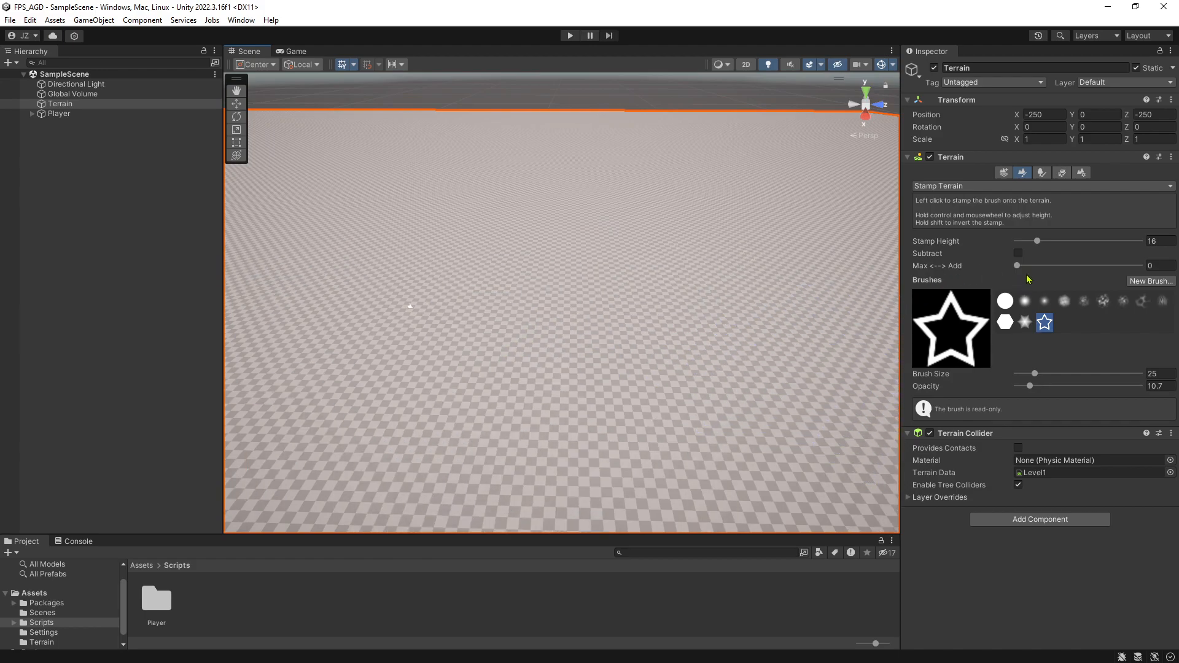
Step: Raise a low rounded hill just beyond the Player with Raise or Lower Terrain and the soft round brush at size 25
click(993, 187)
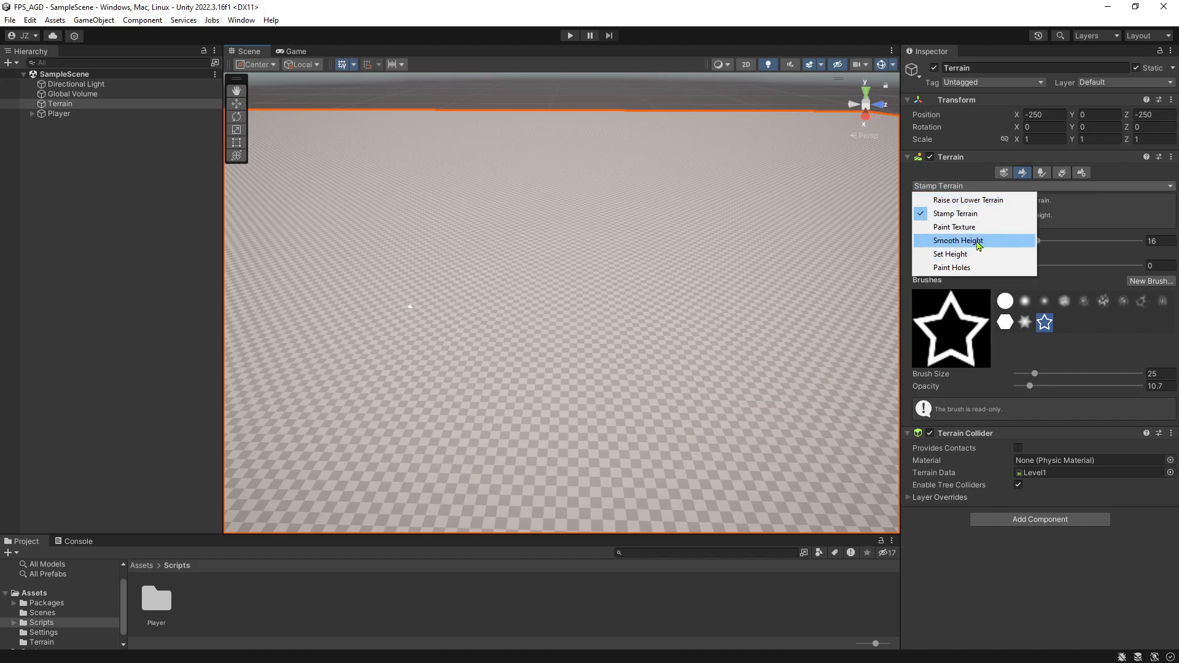
click(969, 200)
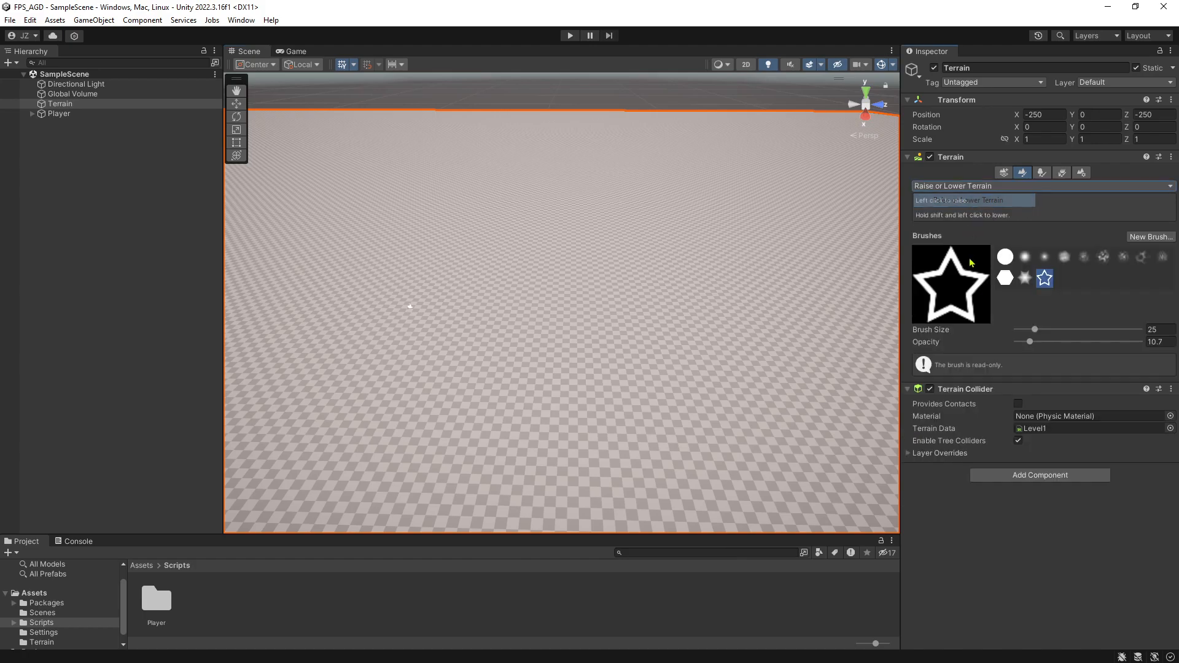
click(1025, 256)
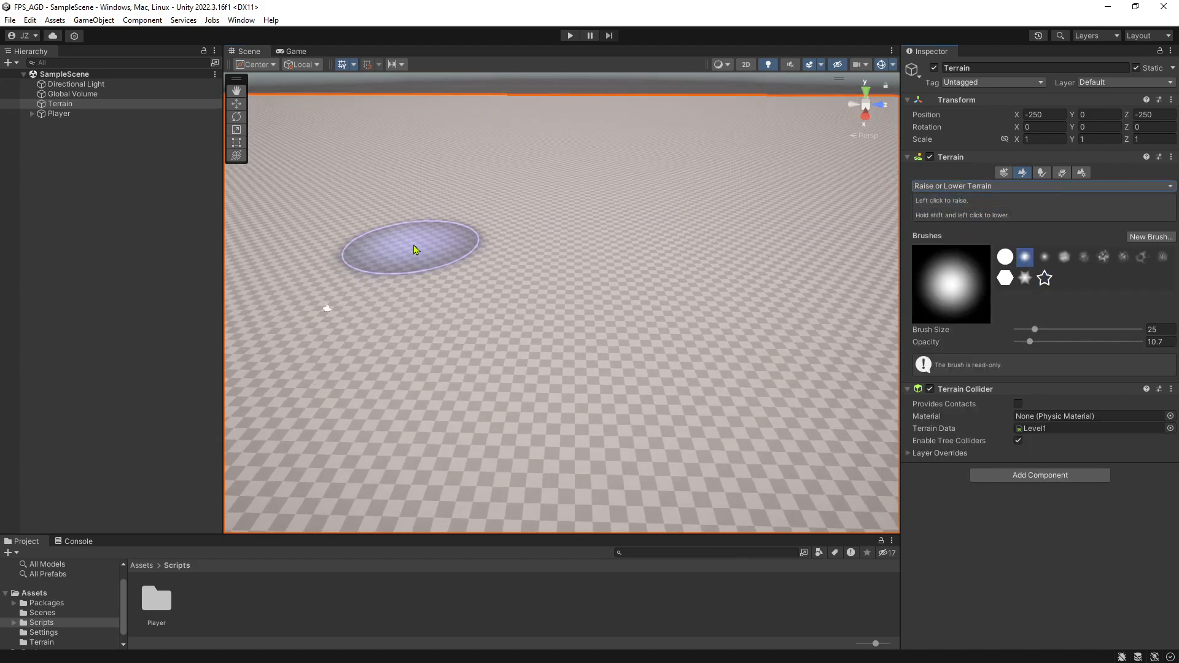
double_click(61, 114)
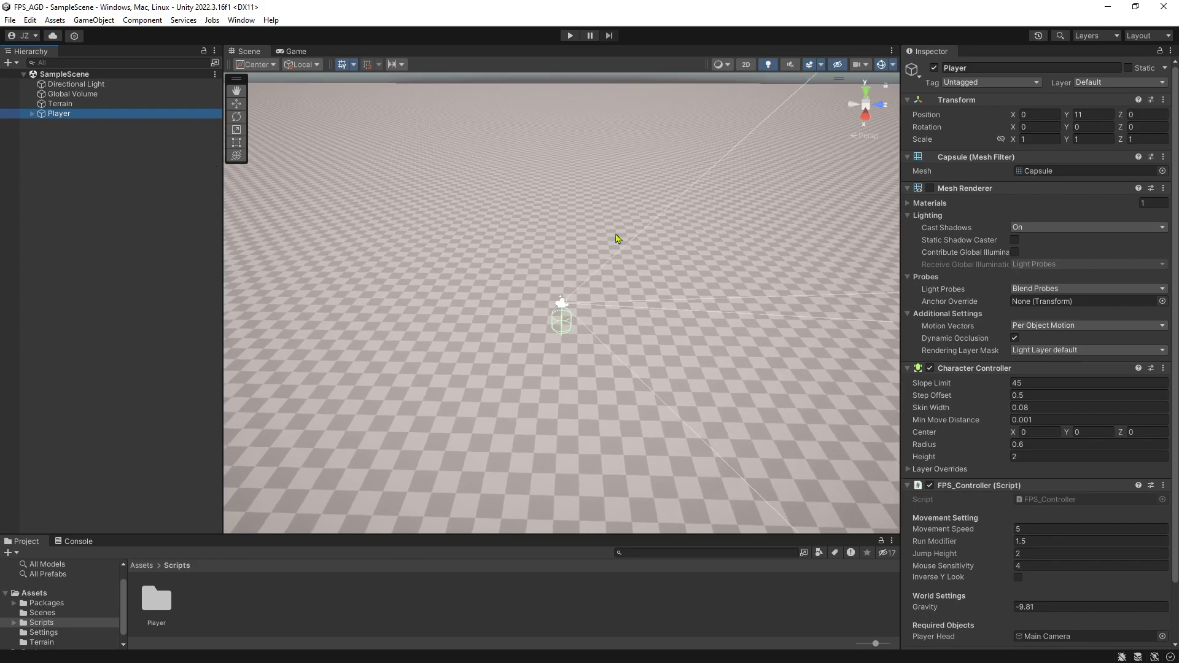
right_drag(617, 238, 702, 317)
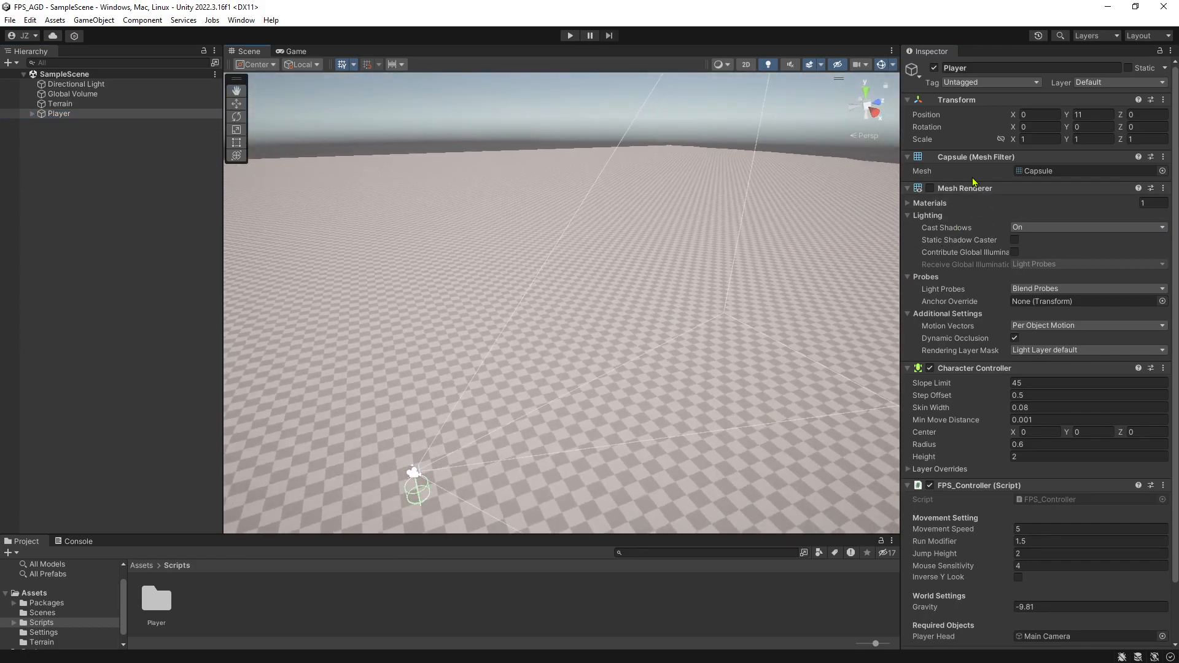
click(70, 104)
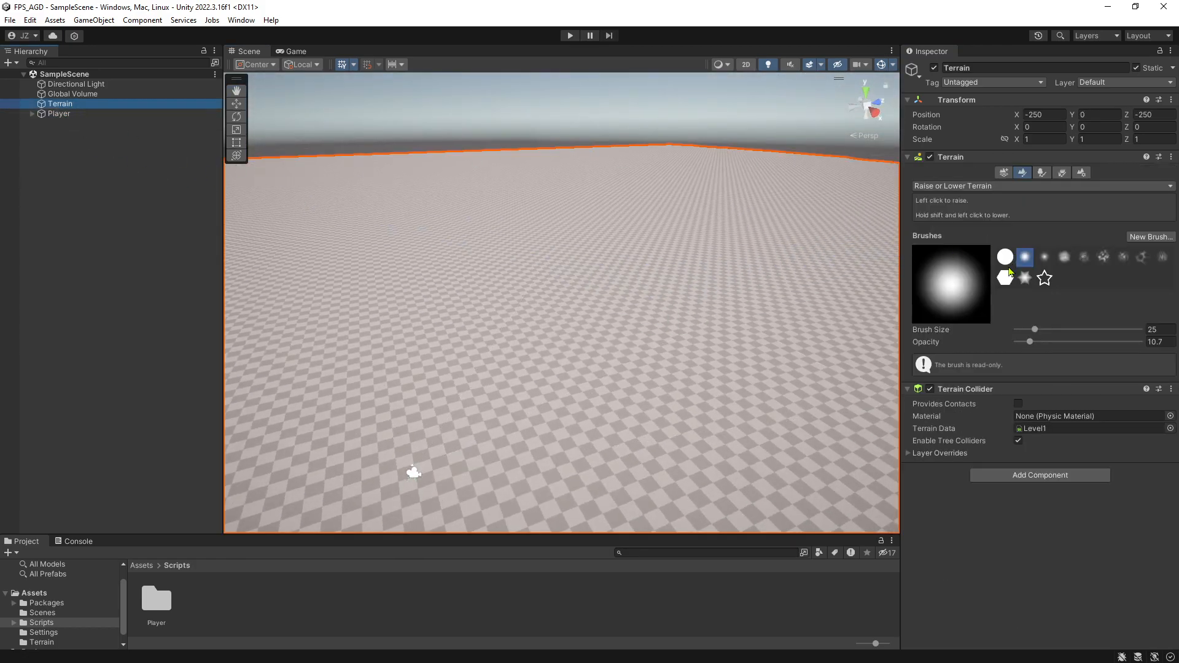
click(469, 321)
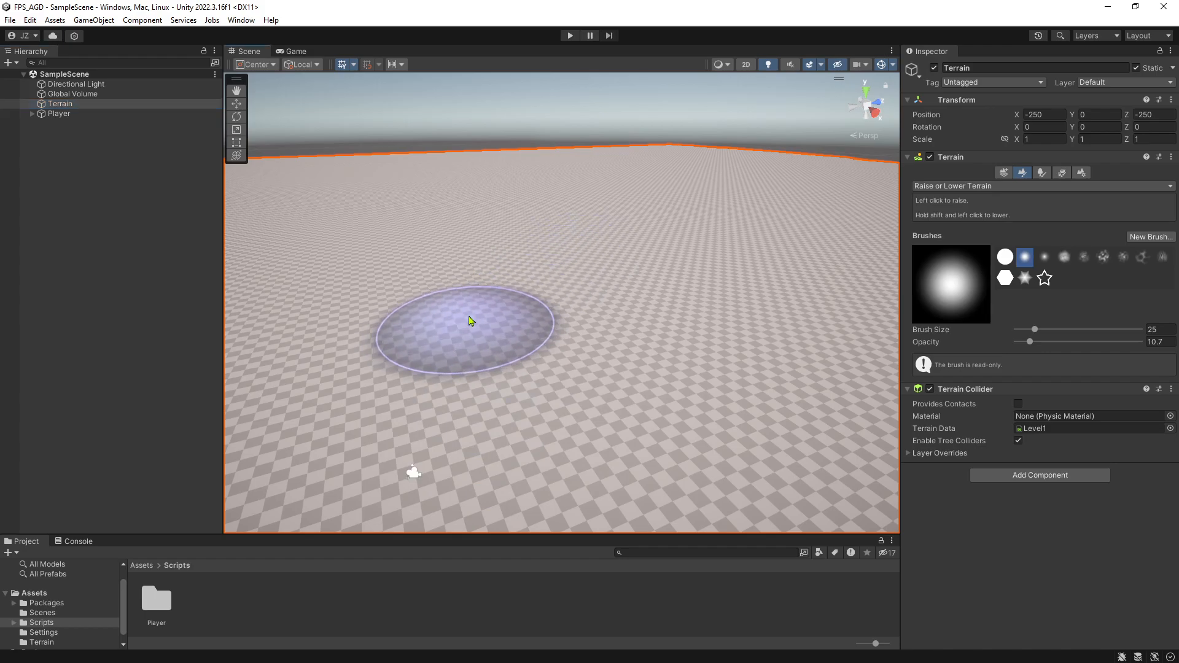
mouse_move(469, 320)
mouse_down()
mouse_move(574, 331)
mouse_move(429, 313)
mouse_move(382, 329)
mouse_move(529, 327)
mouse_up()
scroll(650, 241, down, 2)
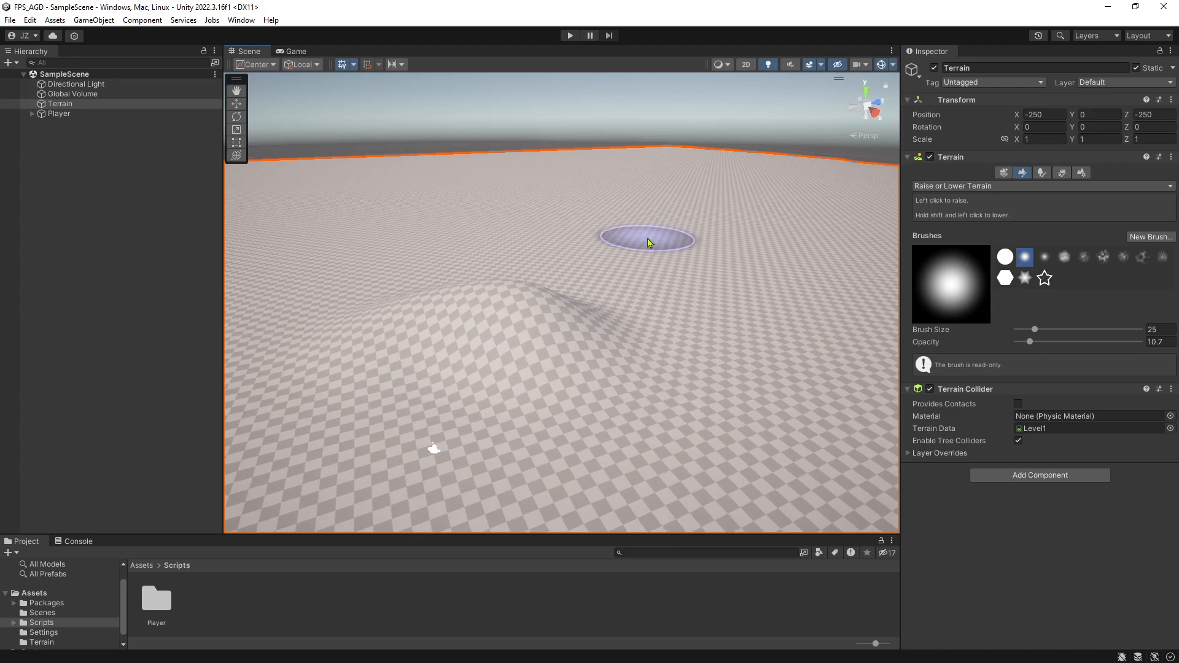
Step: Raise a much taller, uneven-topped mountain behind the low hill with the same brush, and deselect the terrain
mouse_move(705, 244)
mouse_down()
mouse_move(700, 224)
mouse_move(631, 211)
mouse_move(801, 242)
mouse_move(734, 240)
mouse_move(558, 187)
mouse_up()
scroll(531, 196, down, 5)
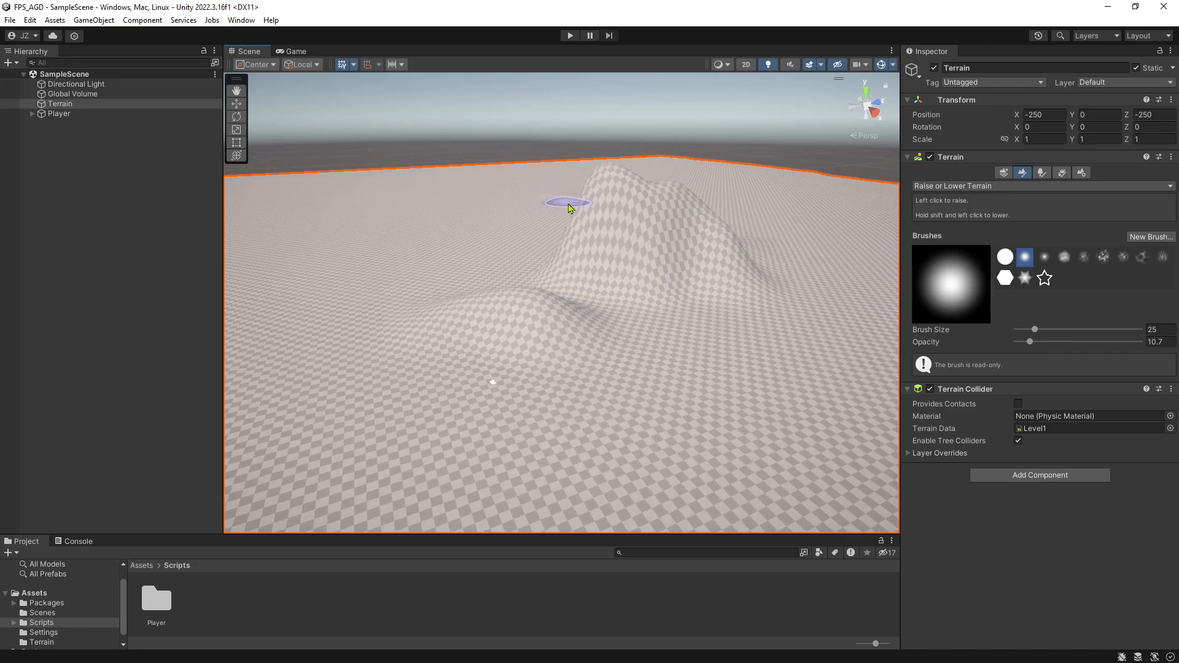
middle_drag(571, 212, 700, 281)
click(525, 156)
right_drag(532, 160, 684, 211)
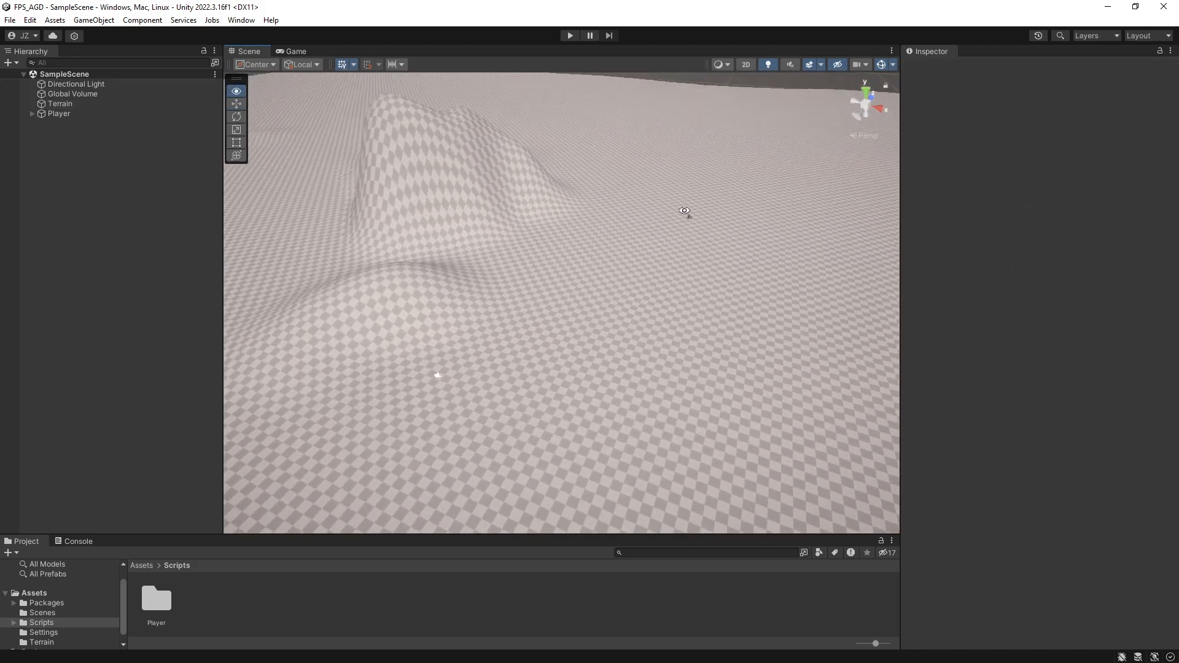